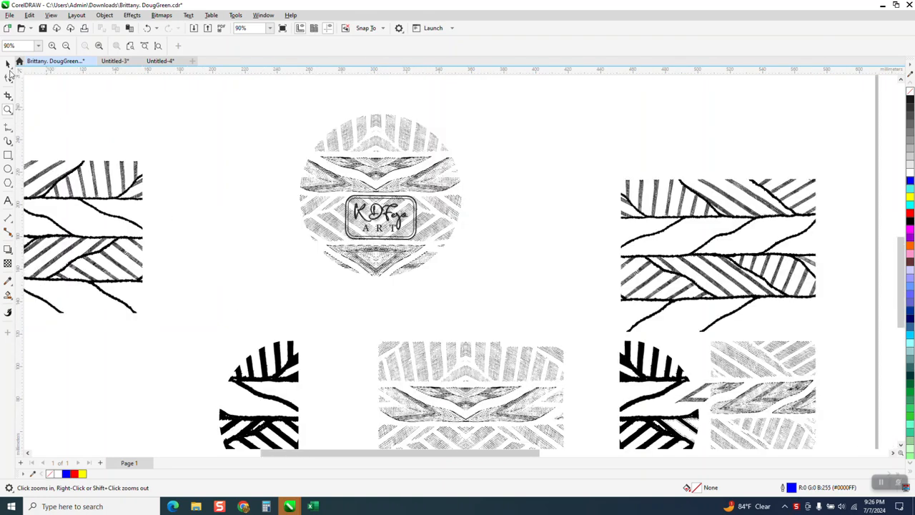
# - Group all the pieces of the mirrored hatch pattern at the lower middle of the page
pyautogui.click(8, 64)
pyautogui.scroll(-2, 372, 178)
pyautogui.scroll(-1, 367, 178)
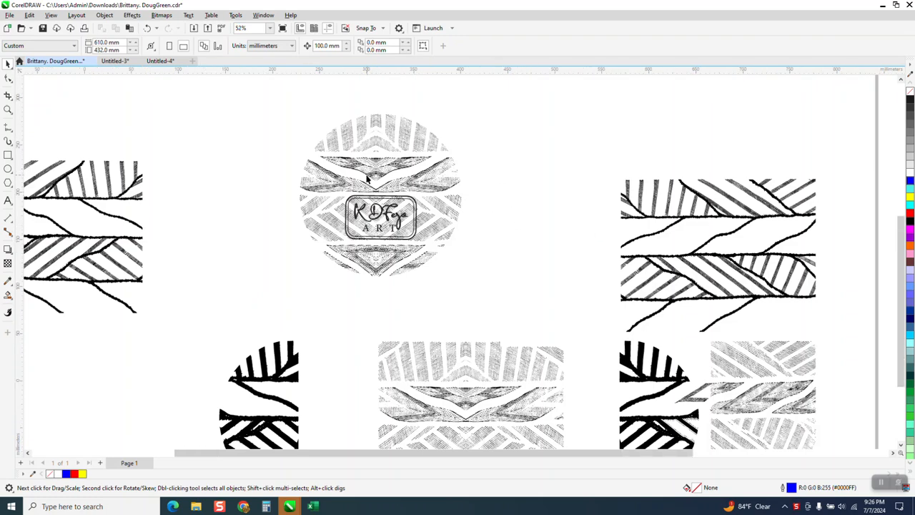
pyautogui.scroll(-1, 535, 249)
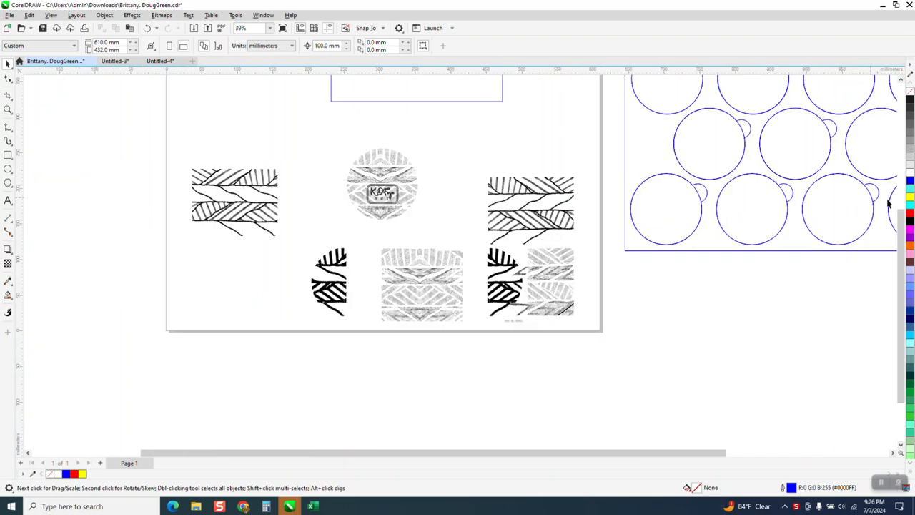
pyautogui.moveTo(451, 303); pyautogui.dragTo(481, 339)
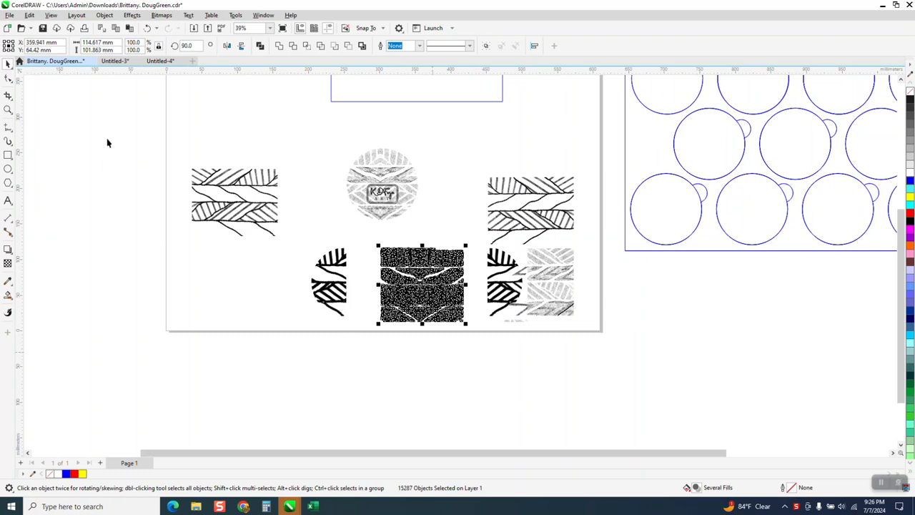
pyautogui.click(104, 15)
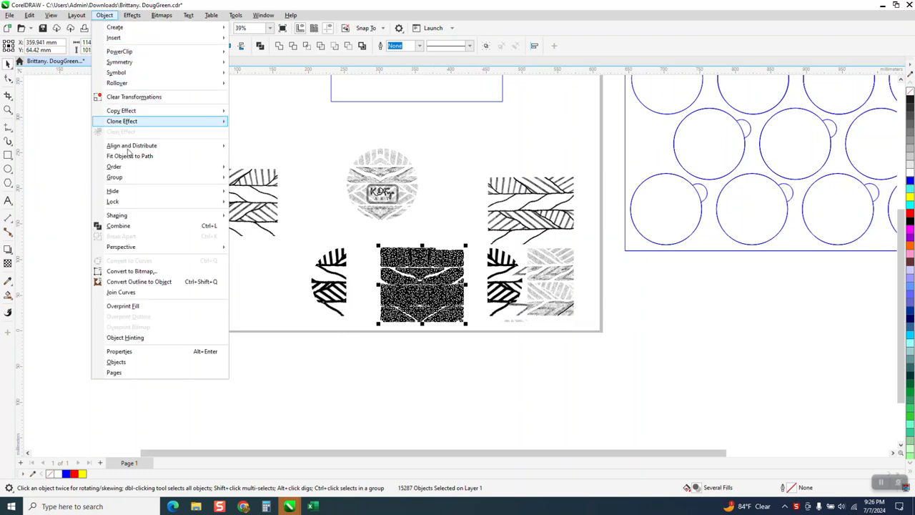
pyautogui.moveTo(122, 182)
pyautogui.click(262, 179)
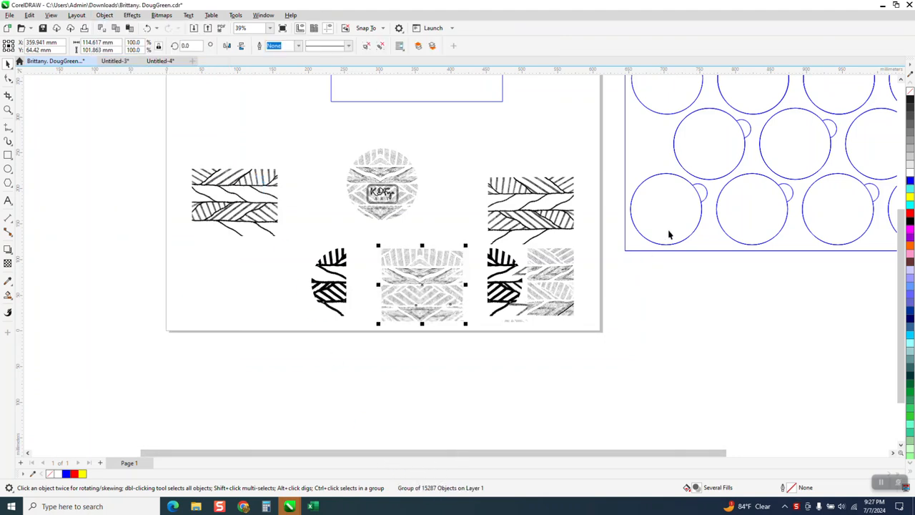
# - Create a Smart Fill copy of the first circle in the template's lowest row, move it below the template, and give it no fill and a red outline
pyautogui.click(8, 294)
pyautogui.click(663, 219)
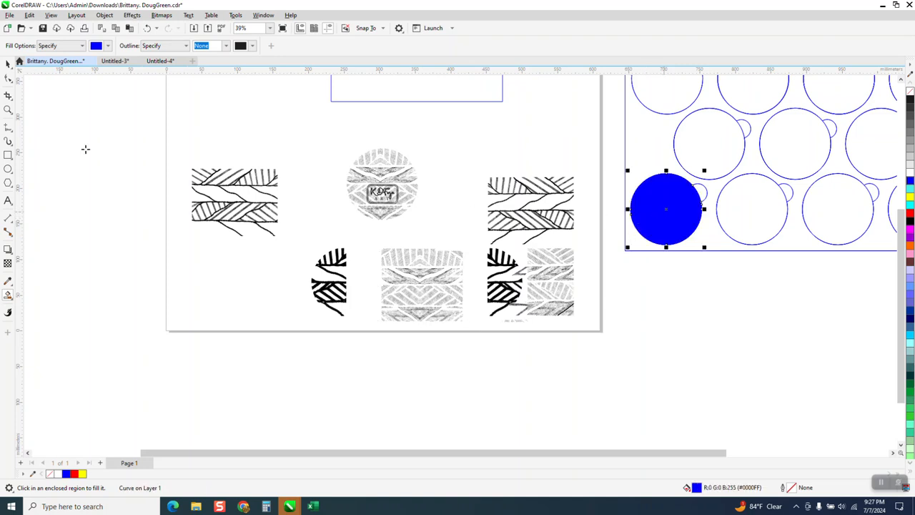
pyautogui.click(9, 64)
pyautogui.moveTo(678, 214); pyautogui.dragTo(666, 353)
pyautogui.click(909, 93)
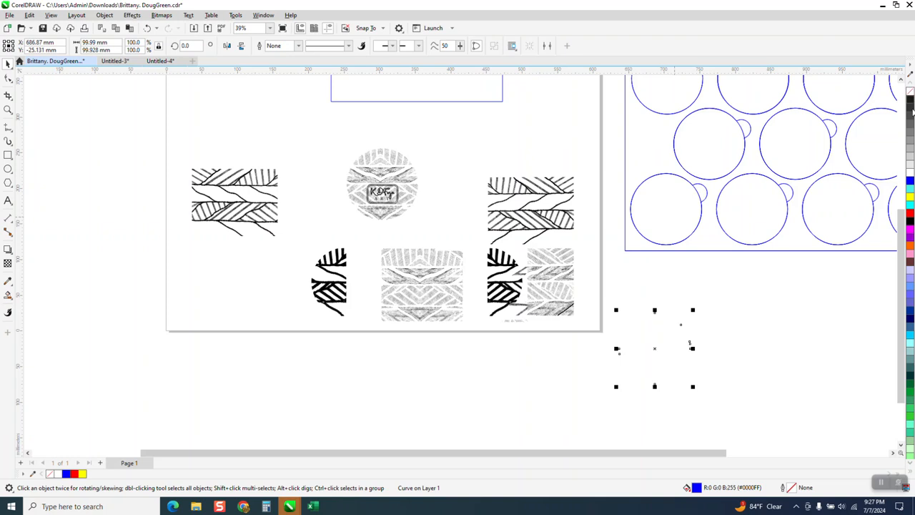
pyautogui.rightClick(909, 212)
# - Place the red circle over the grouped hatch pattern, centred on the pattern's mirror axis
pyautogui.moveTo(661, 351); pyautogui.dragTo(422, 290)
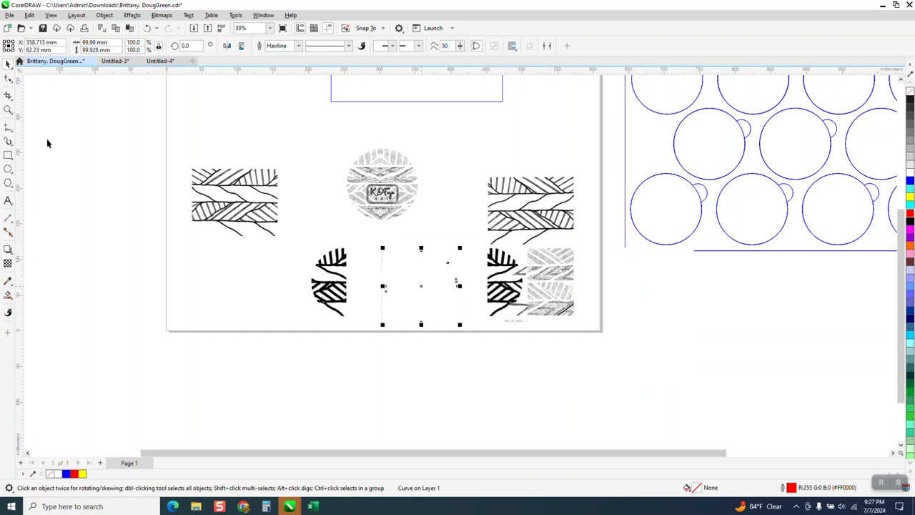
pyautogui.click(8, 109)
pyautogui.moveTo(366, 238); pyautogui.dragTo(486, 345)
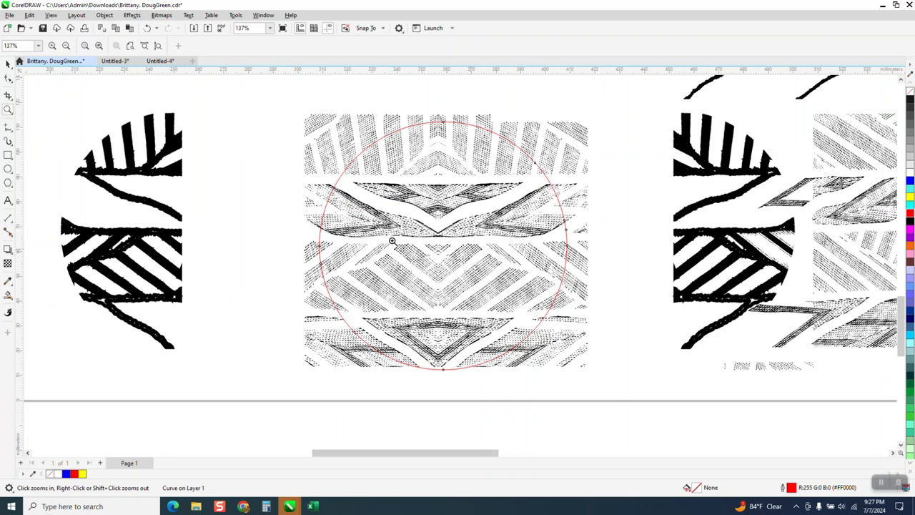
pyautogui.click(8, 63)
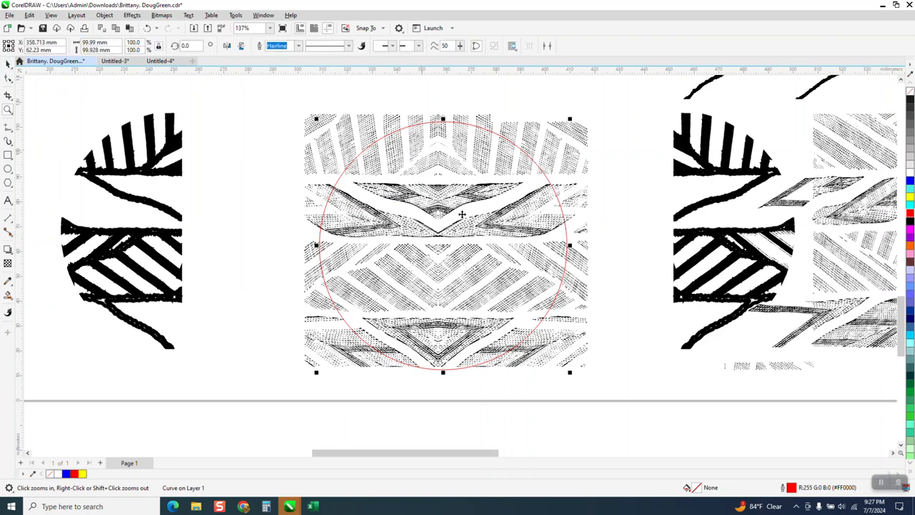
pyautogui.moveTo(443, 246); pyautogui.dragTo(440, 242)
# - Intersect the hatch pattern with the red circle and move the resulting round piece 200 mm down, below the page
pyautogui.moveTo(272, 89); pyautogui.dragTo(628, 418)
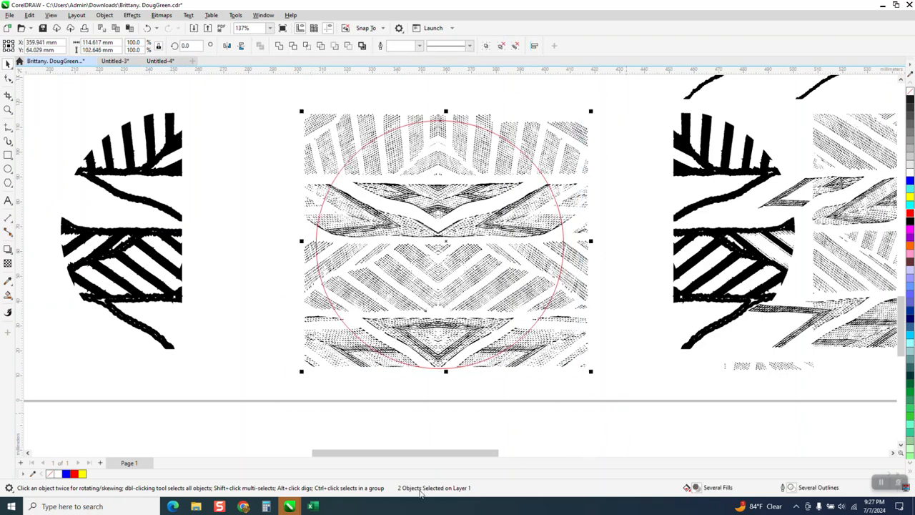
pyautogui.scroll(-2, 347, 229)
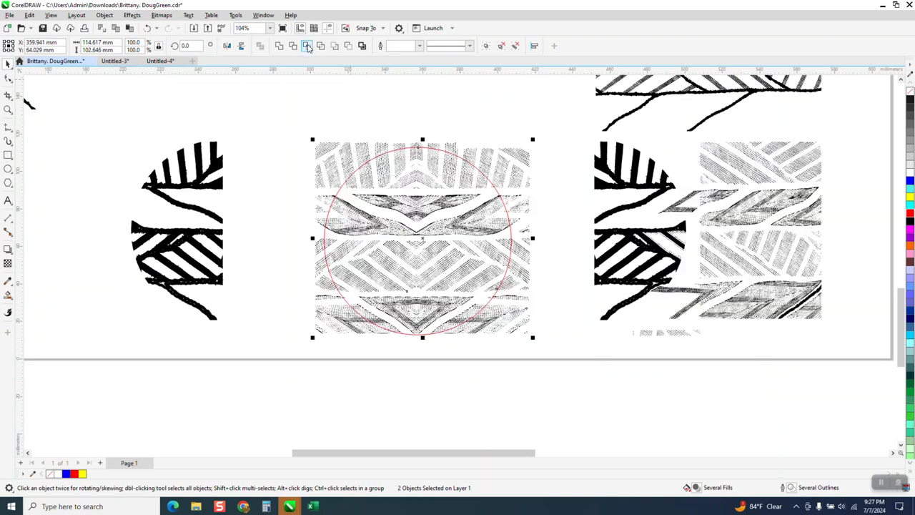
pyautogui.click(307, 45)
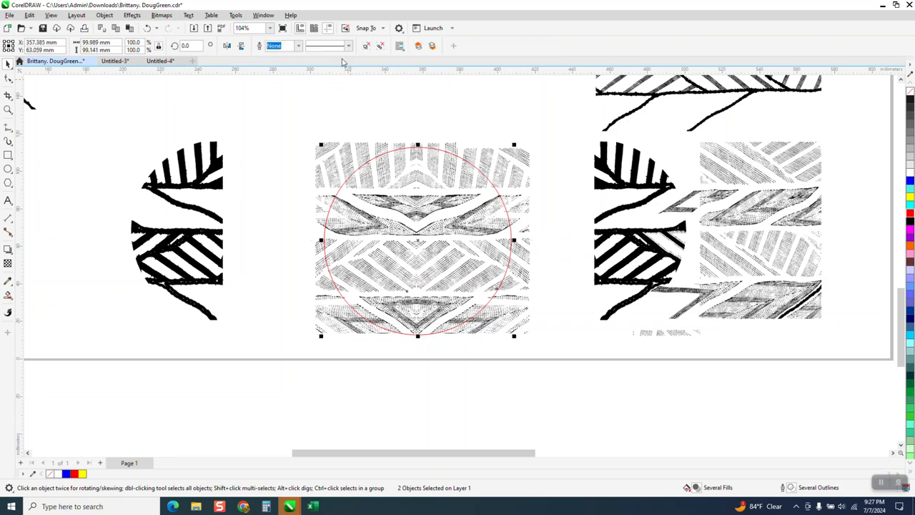
pyautogui.press('Down')
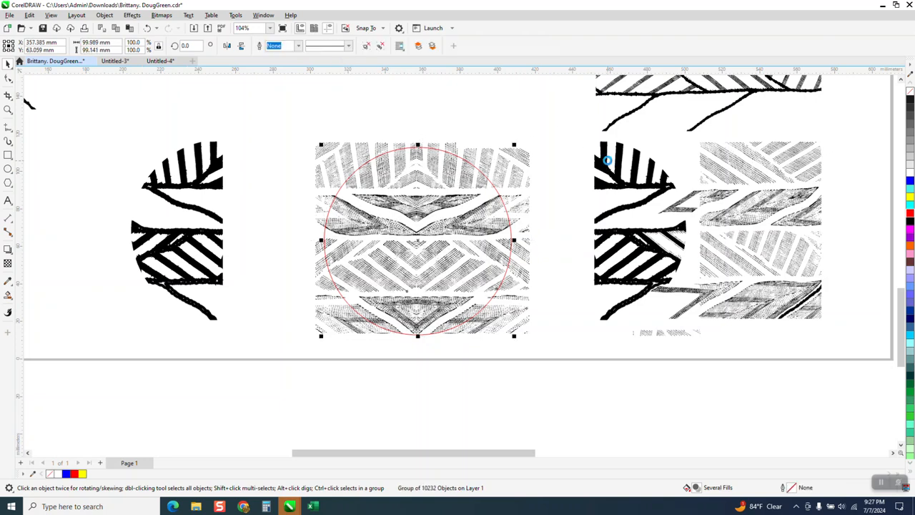
pyautogui.scroll(-1, 570, 215)
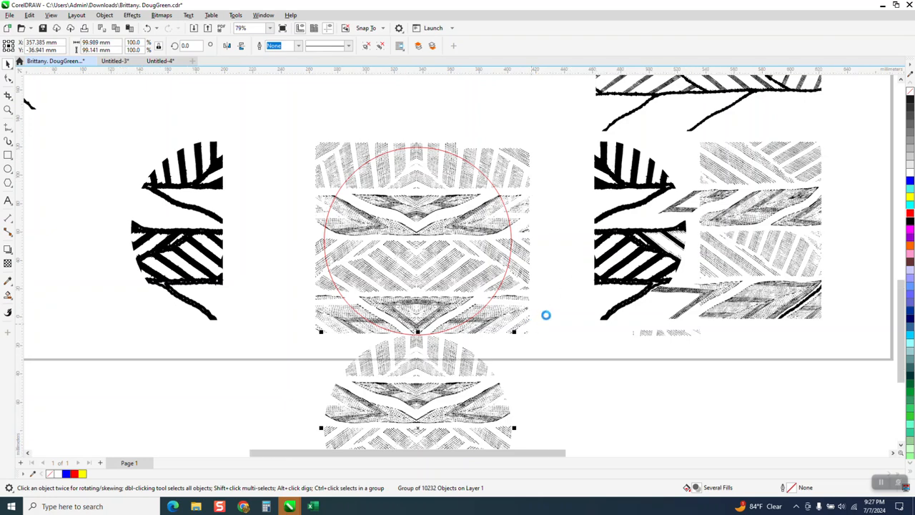
pyautogui.press('Down')
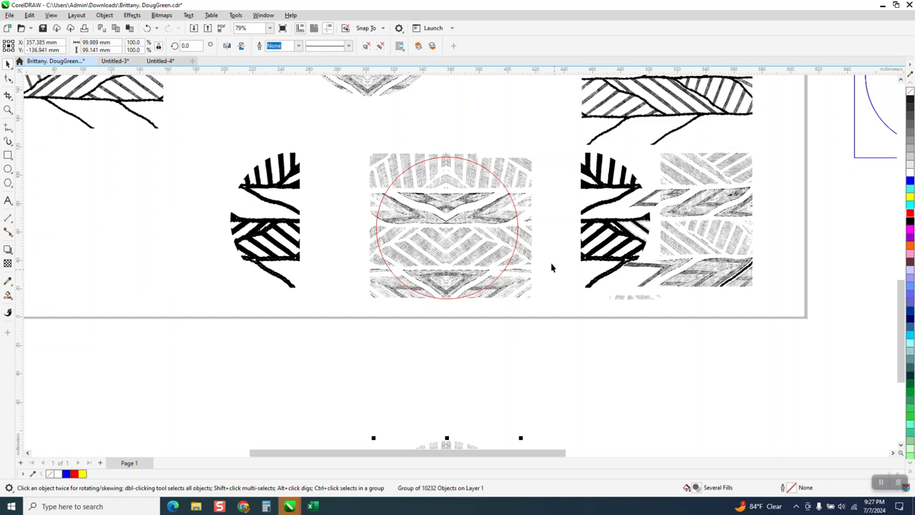
# - Move the red circle 200 mm down onto the round pattern piece below the page
pyautogui.click(510, 195)
pyautogui.press('Down')
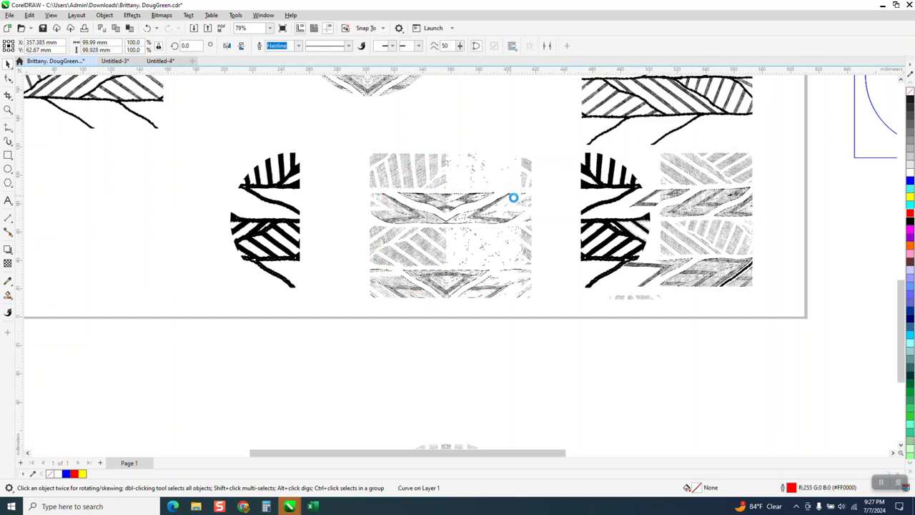
pyautogui.press('Down')
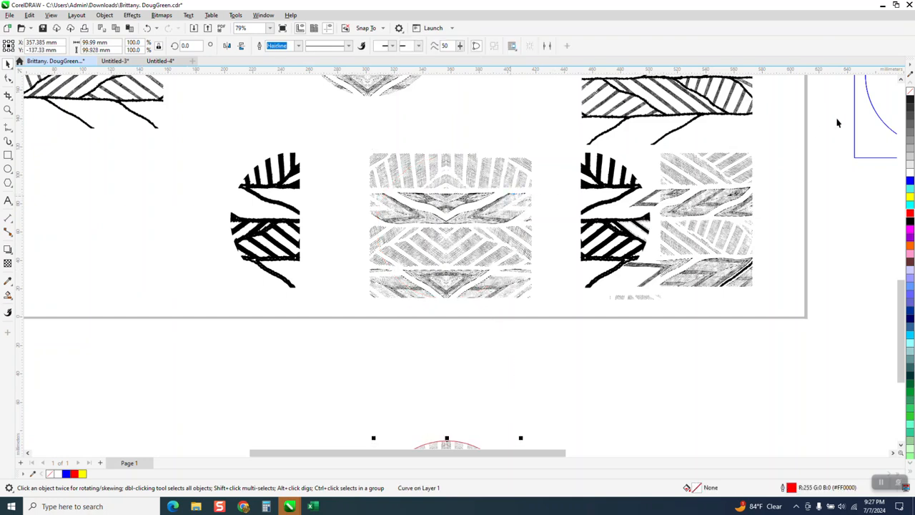
# - Give the circle around the round pattern a near-black outline (#1A1A1A) with a width of 4.0 pt
pyautogui.rightClick(908, 98)
pyautogui.moveTo(900, 286); pyautogui.dragTo(899, 343)
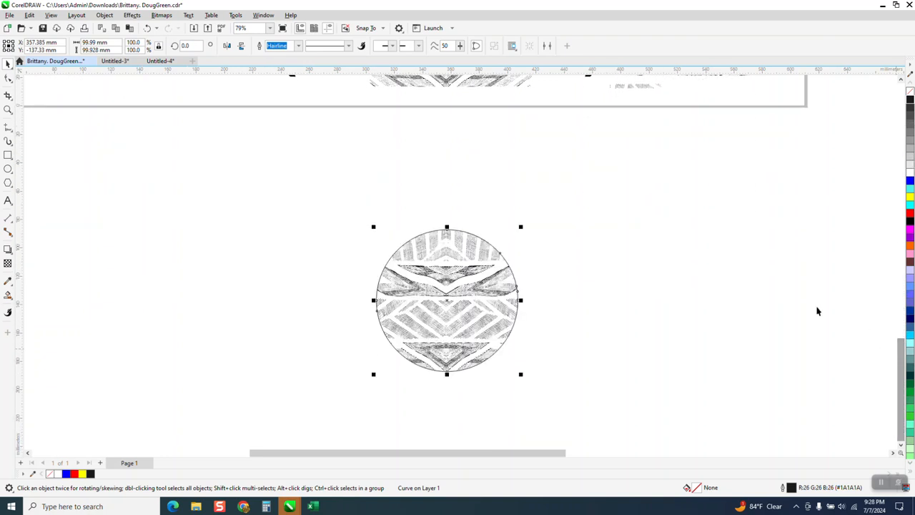
pyautogui.click(300, 47)
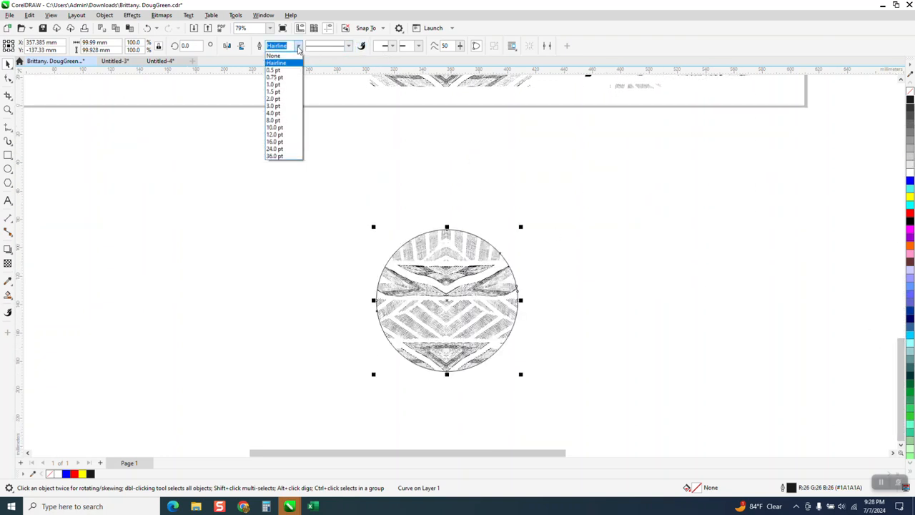
pyautogui.click(278, 112)
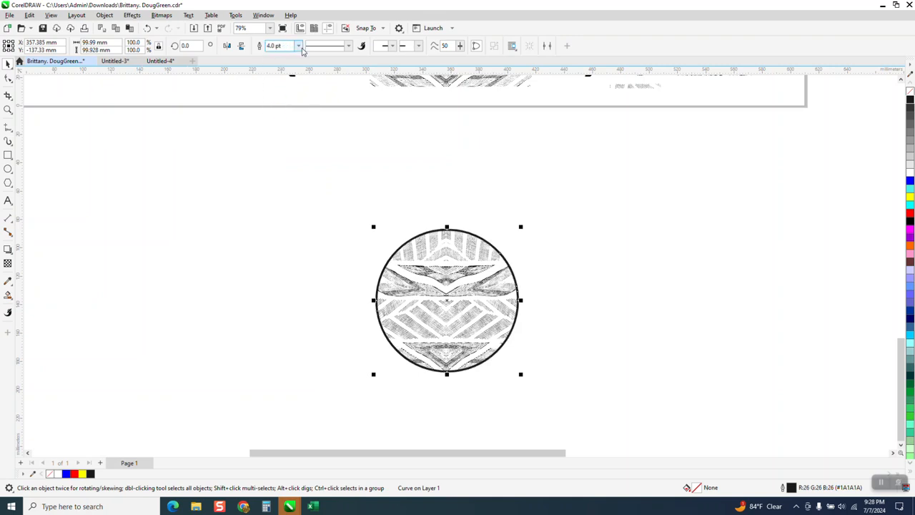
# - Move the framed logo group 100 mm right, off the upper round hatch pattern
pyautogui.scroll(-1, 522, 281)
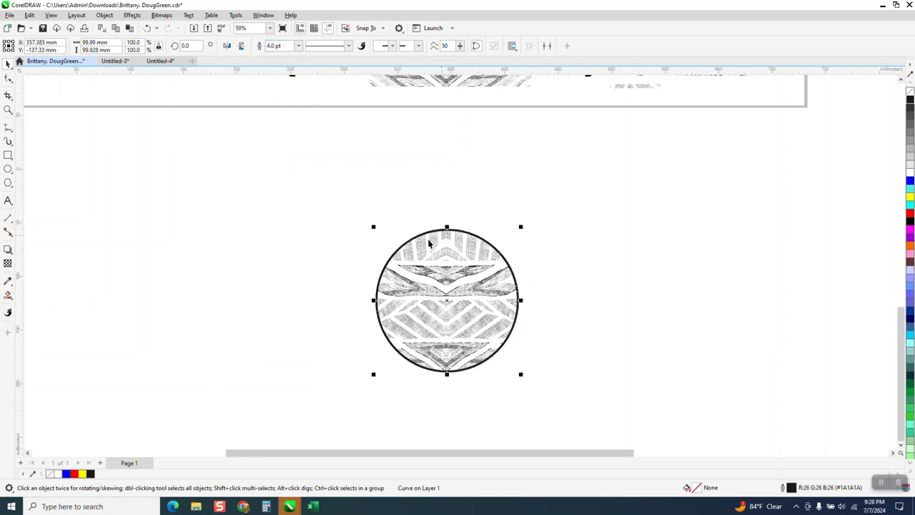
pyautogui.scroll(-4, 429, 244)
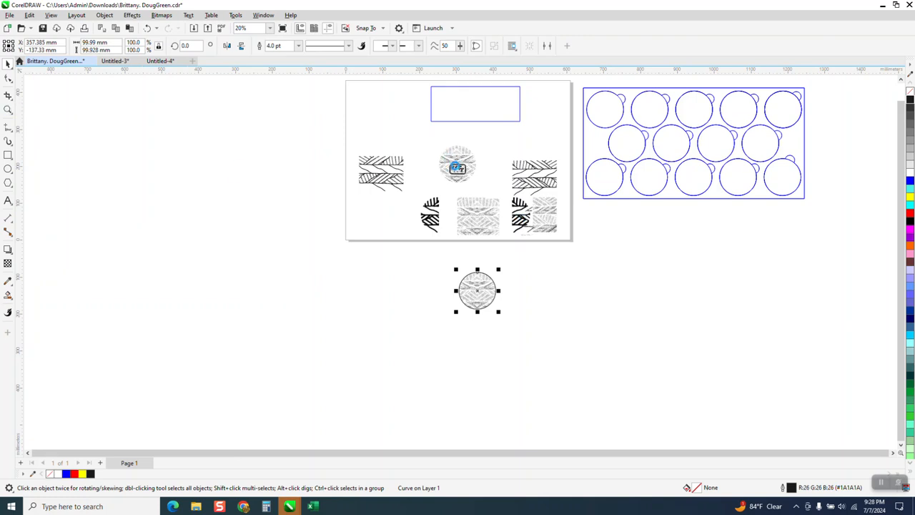
pyautogui.click(8, 109)
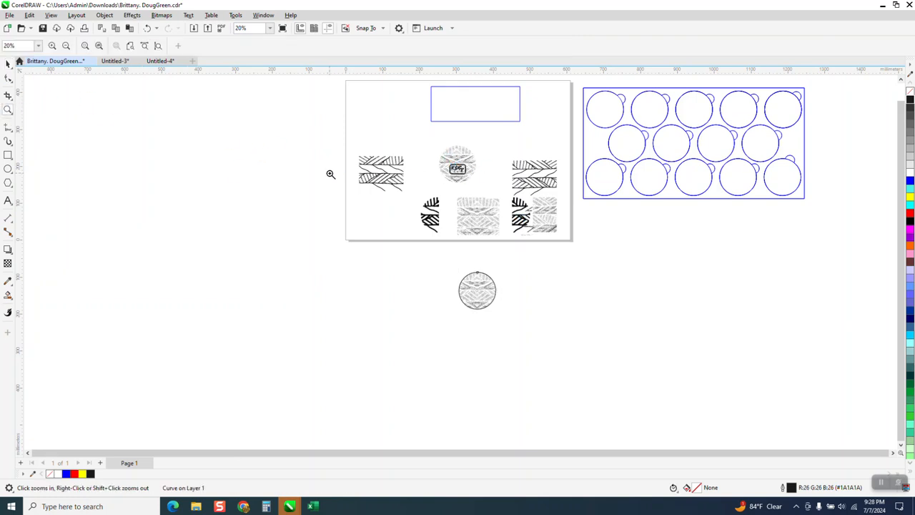
pyautogui.moveTo(447, 158); pyautogui.dragTo(508, 190)
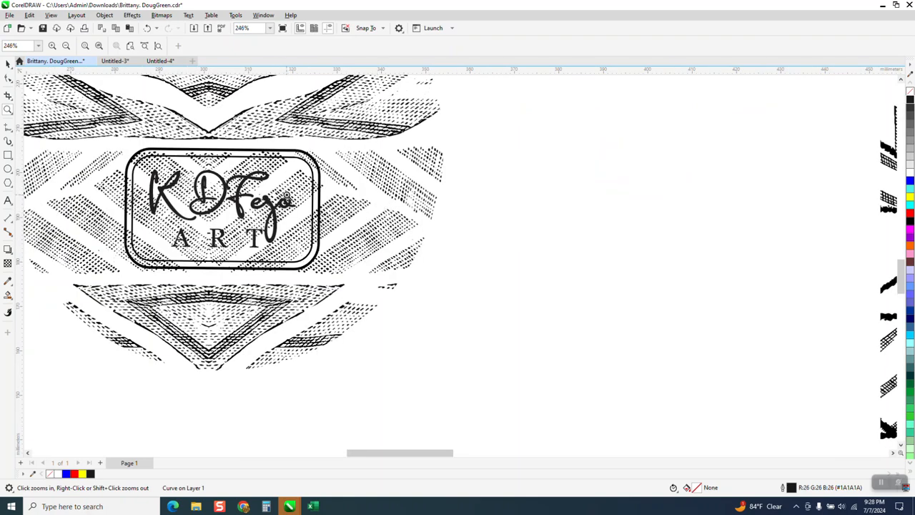
pyautogui.click(8, 63)
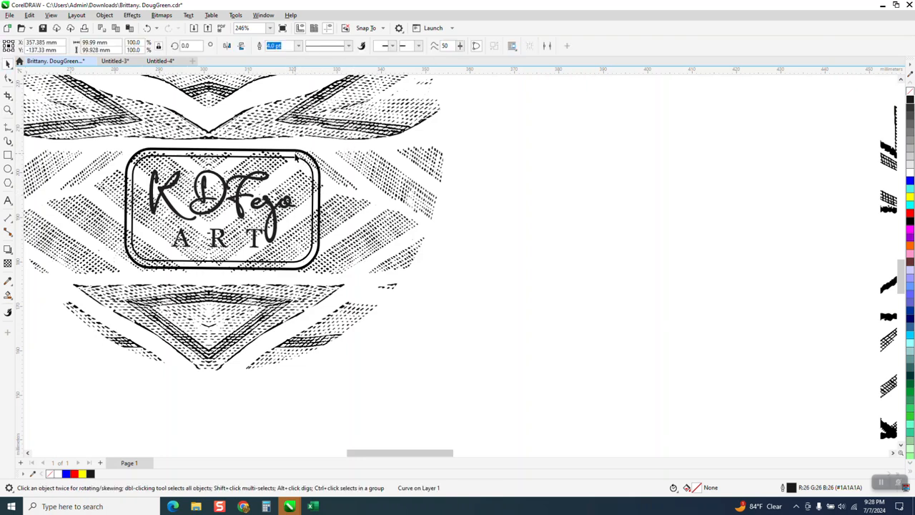
pyautogui.click(298, 162)
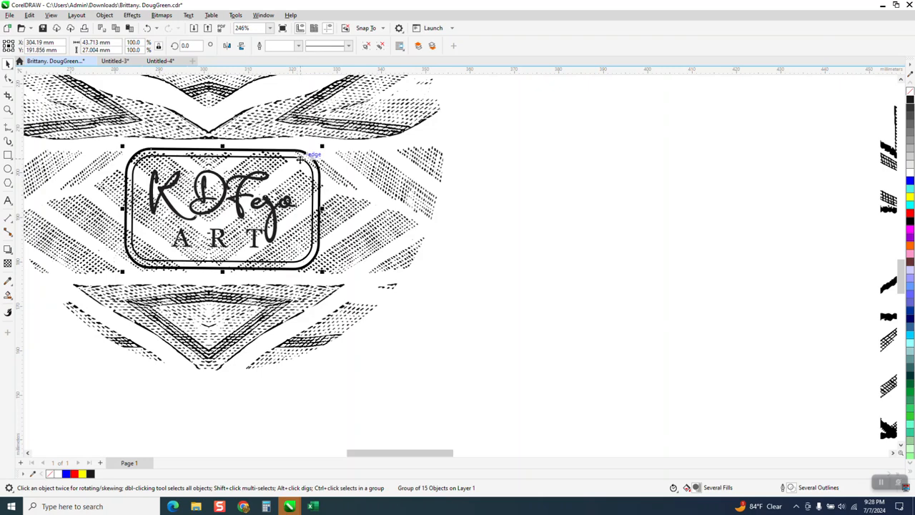
pyautogui.press('Right')
# - Draw a rectangle around the framed logo, leaving a margin on every side
pyautogui.scroll(-2, 392, 183)
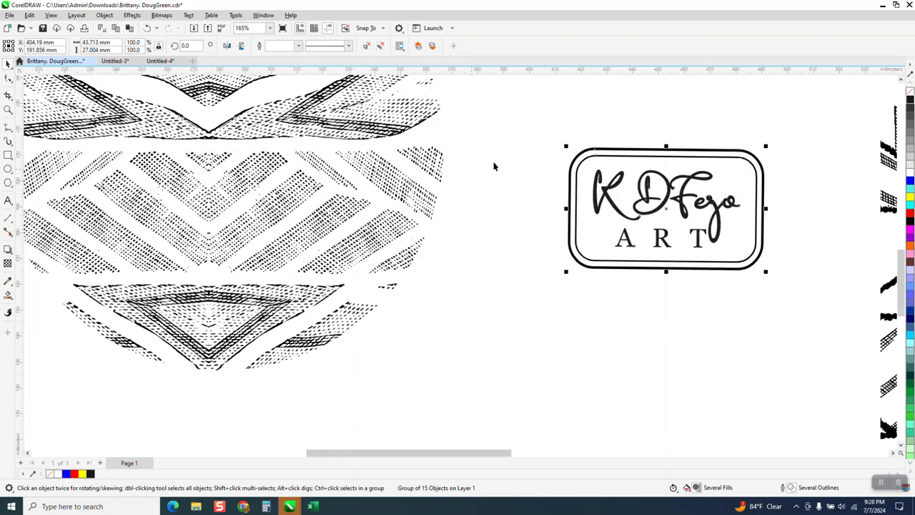
pyautogui.scroll(-2, 499, 160)
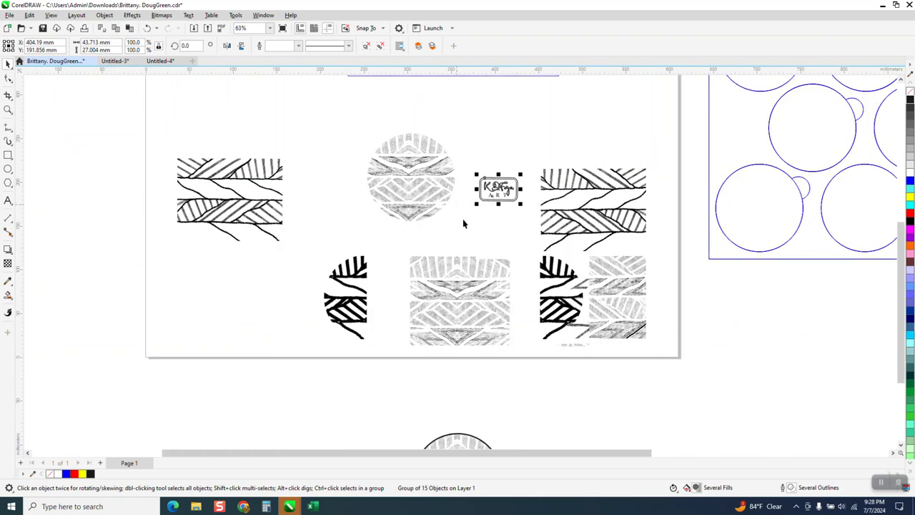
pyautogui.scroll(-1, 464, 224)
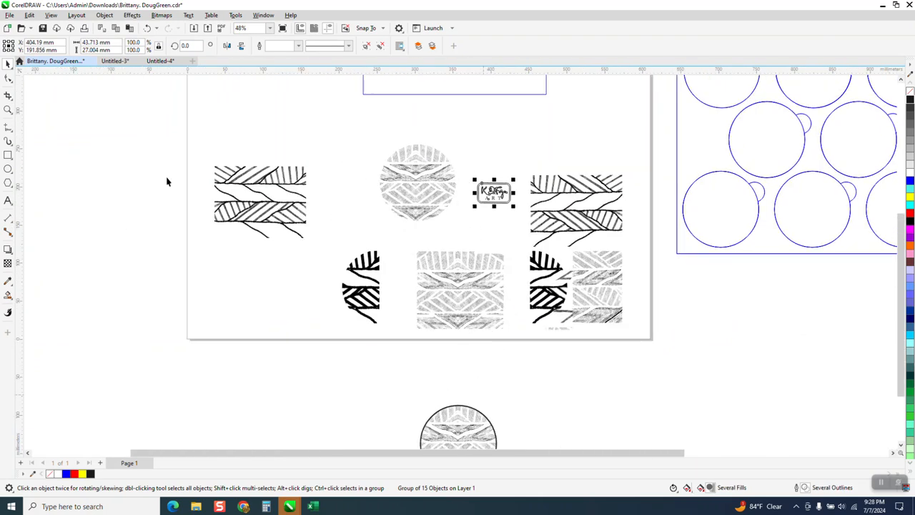
pyautogui.click(8, 109)
pyautogui.moveTo(460, 166); pyautogui.dragTo(533, 212)
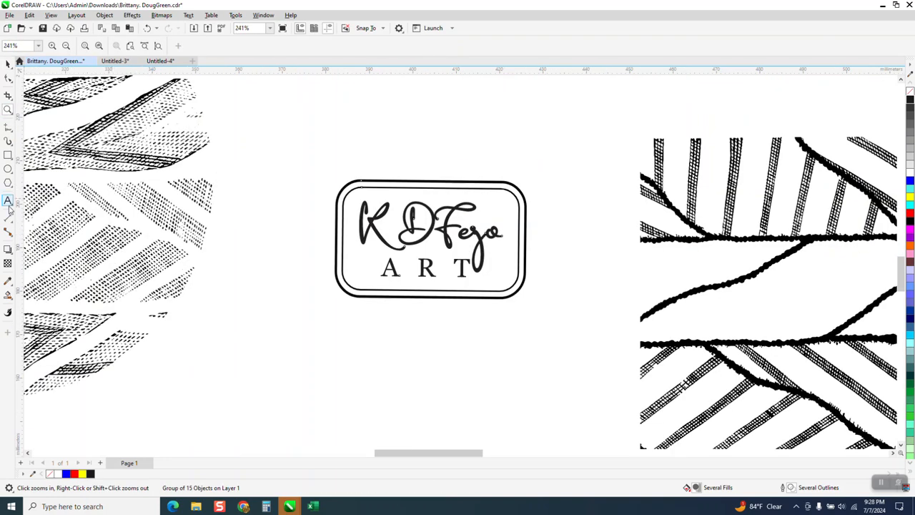
pyautogui.click(8, 154)
pyautogui.moveTo(307, 150)
pyautogui.mouseDown()
pyautogui.moveTo(319, 185)
pyautogui.moveTo(563, 328)
pyautogui.mouseUp()
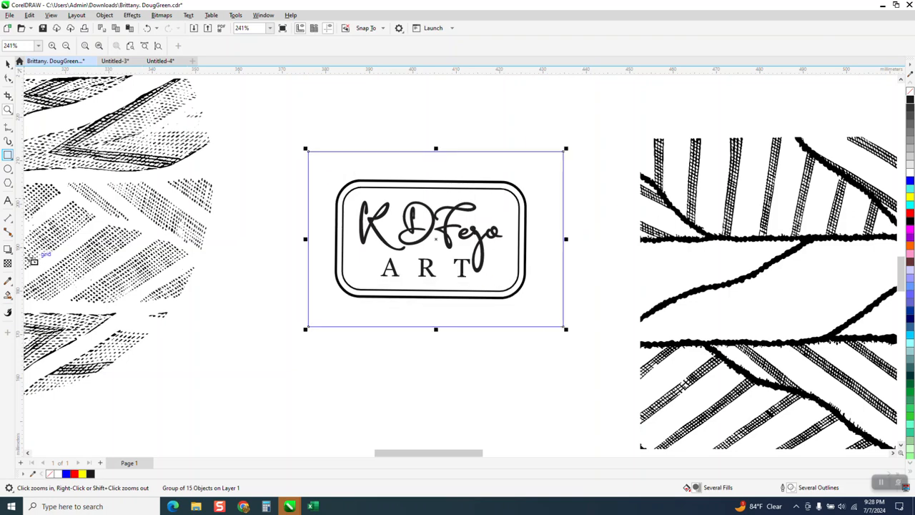
# - Smart-fill the area between the rectangle and the logo frame in blue, and move the new shape 200 mm down and 300 mm right
pyautogui.click(9, 294)
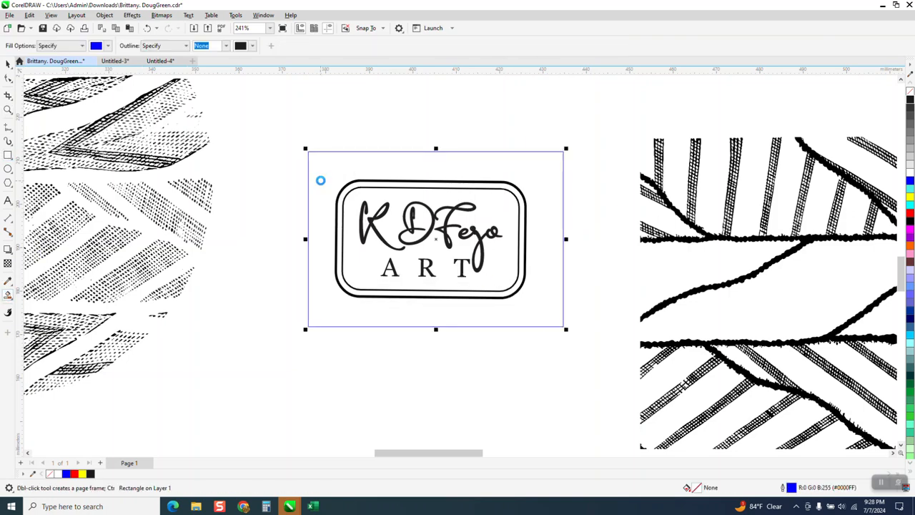
pyautogui.click(319, 177)
pyautogui.scroll(-2, 329, 170)
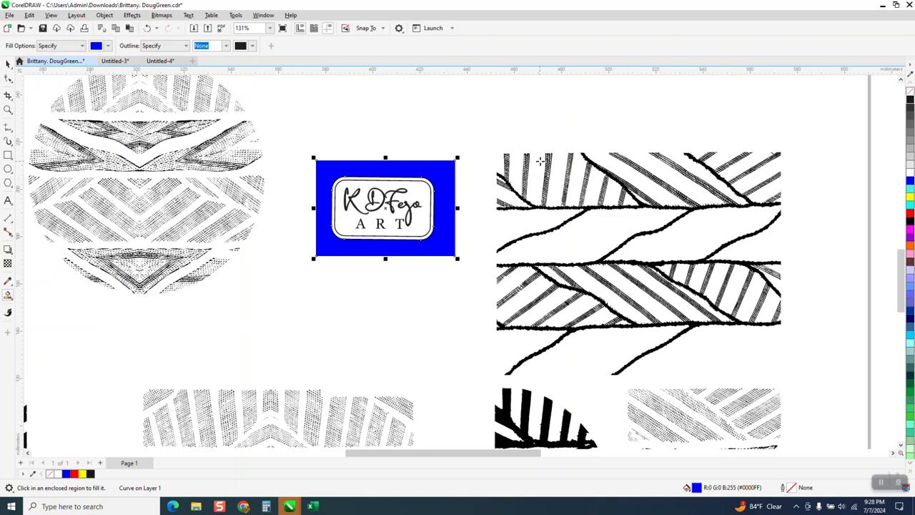
pyautogui.press('Down')
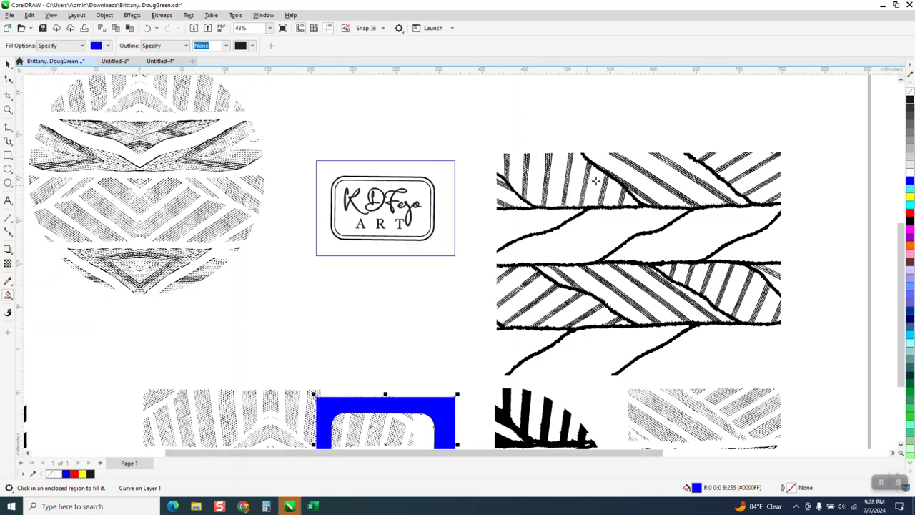
pyautogui.press('Down')
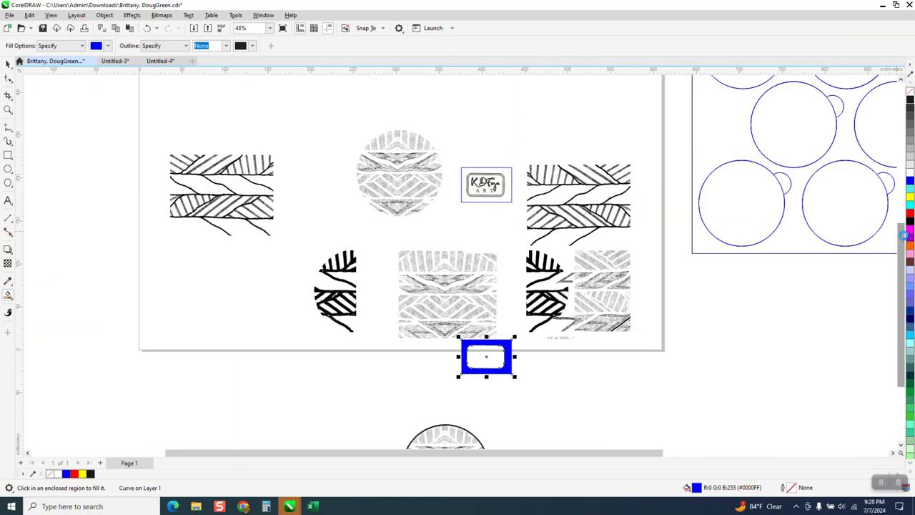
pyautogui.press('Right')
pyautogui.press('Right')
pyautogui.press('Right')
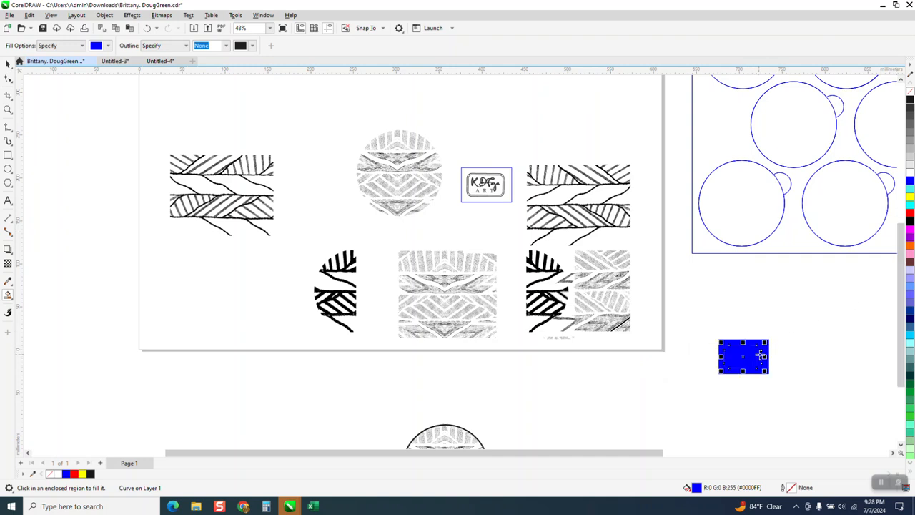
# - Smart-fill the opening of the blue frame shape in blue and move the resulting rounded rectangle 400 mm left
pyautogui.press('Left')
pyautogui.press('Left')
pyautogui.press('Left')
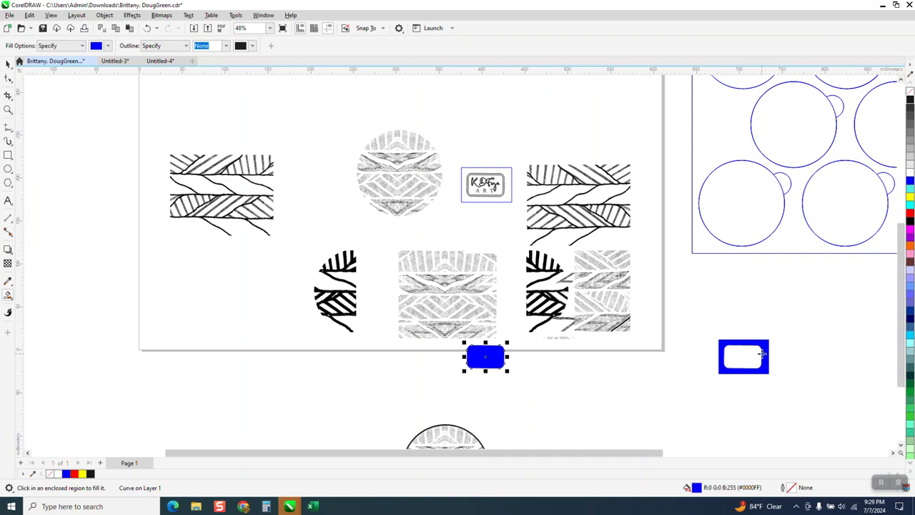
pyautogui.press('Left')
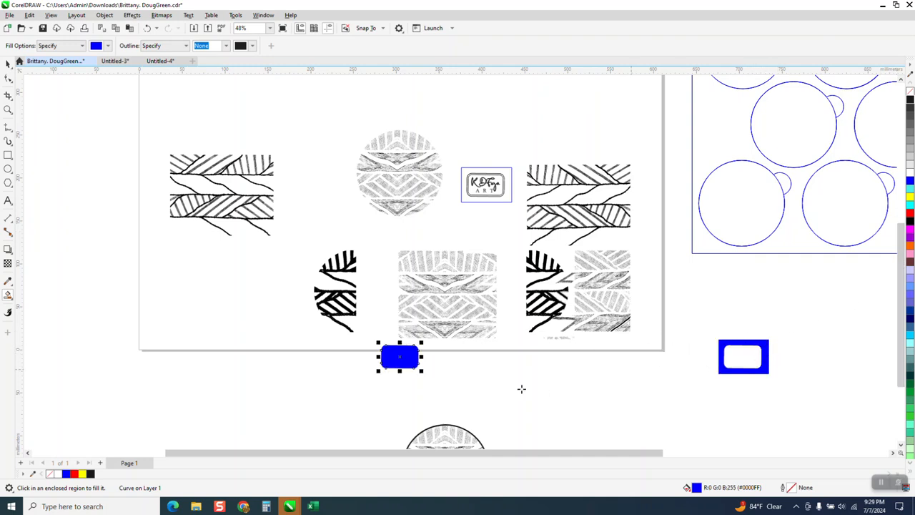
# - Move the black circle from the round pattern below the page 100 mm up onto the square hatch pattern
pyautogui.click(8, 63)
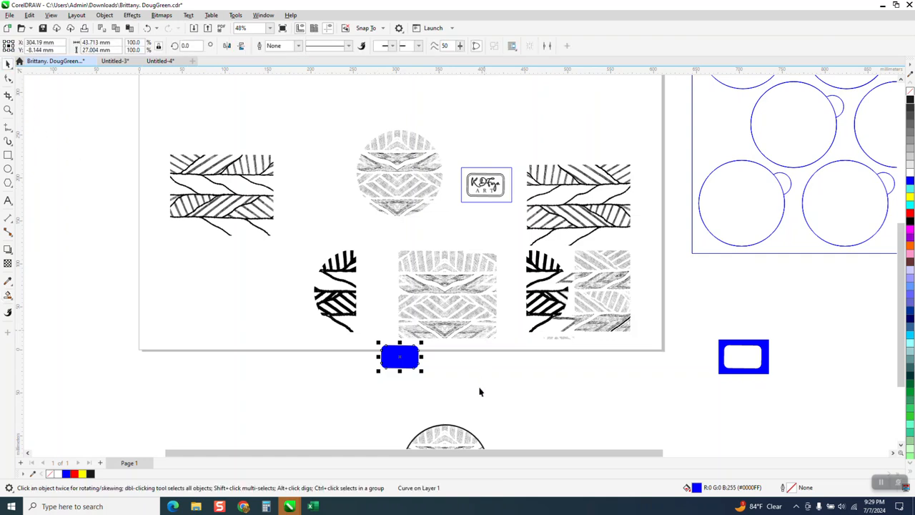
pyautogui.click(467, 429)
pyautogui.press('Up')
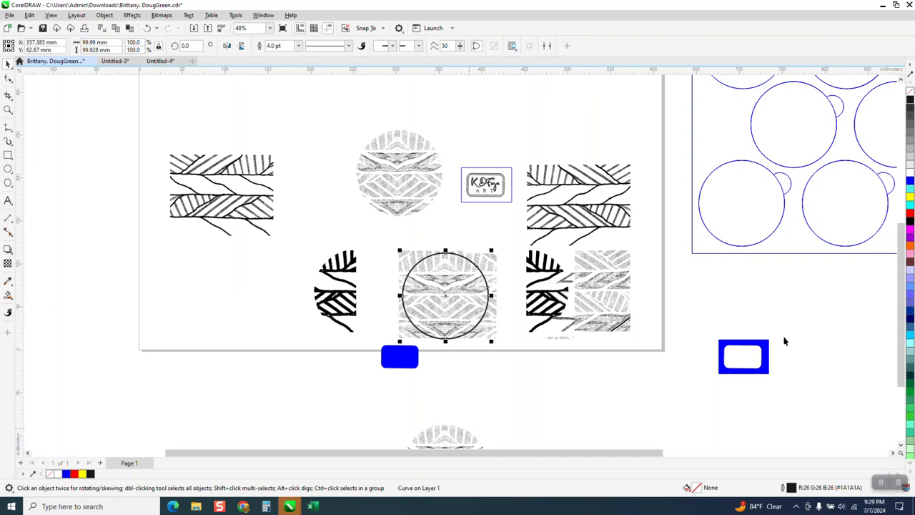
# - Give the circle on the square hatch pattern a red outline with Hairline width
pyautogui.rightClick(909, 213)
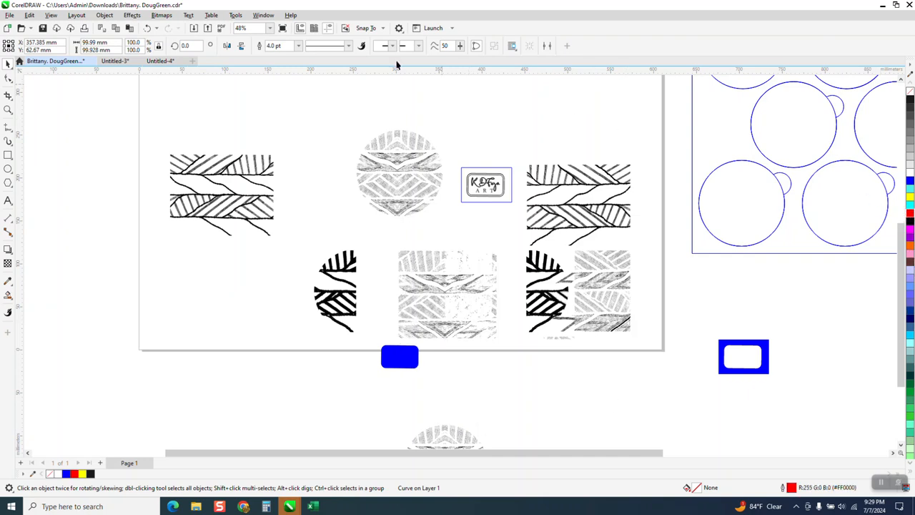
pyautogui.click(297, 46)
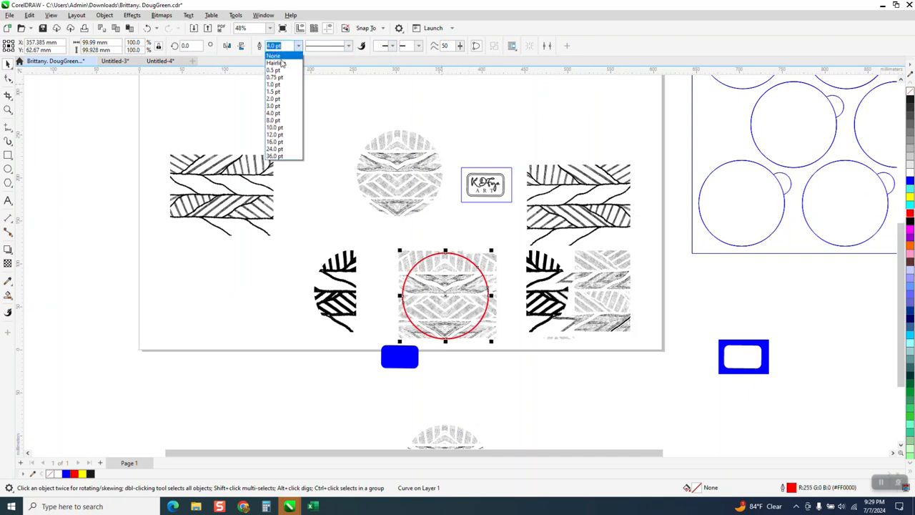
pyautogui.click(283, 75)
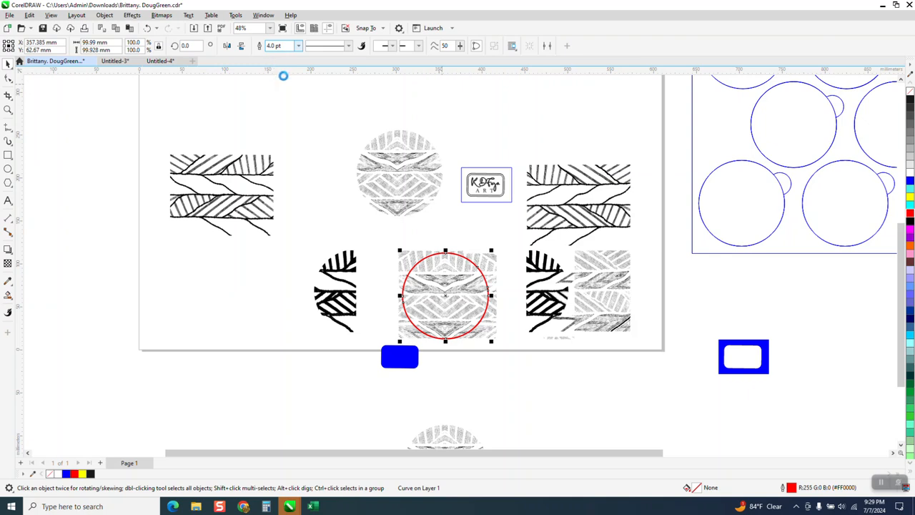
# - Move the blue rounded rectangle 100 mm down, and the red circle 100 mm right and 100 mm down off the hatch pattern
pyautogui.click(402, 359)
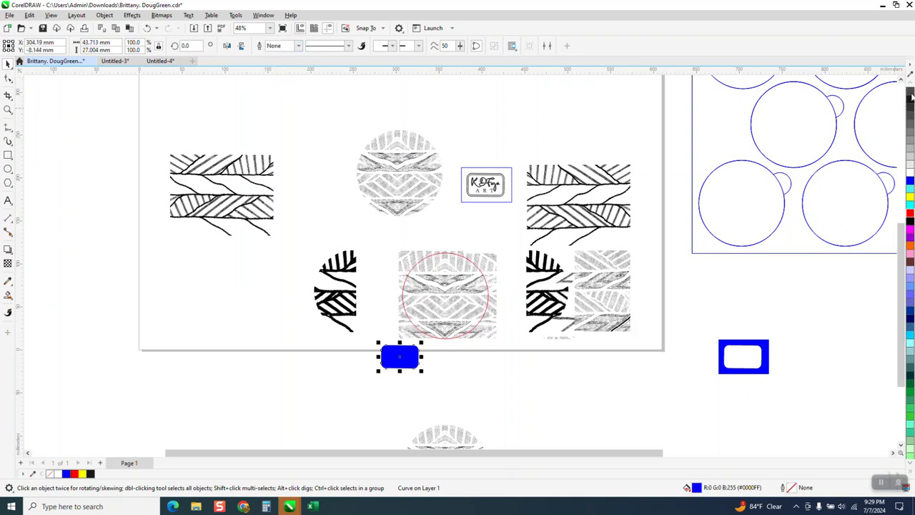
pyautogui.press('Down')
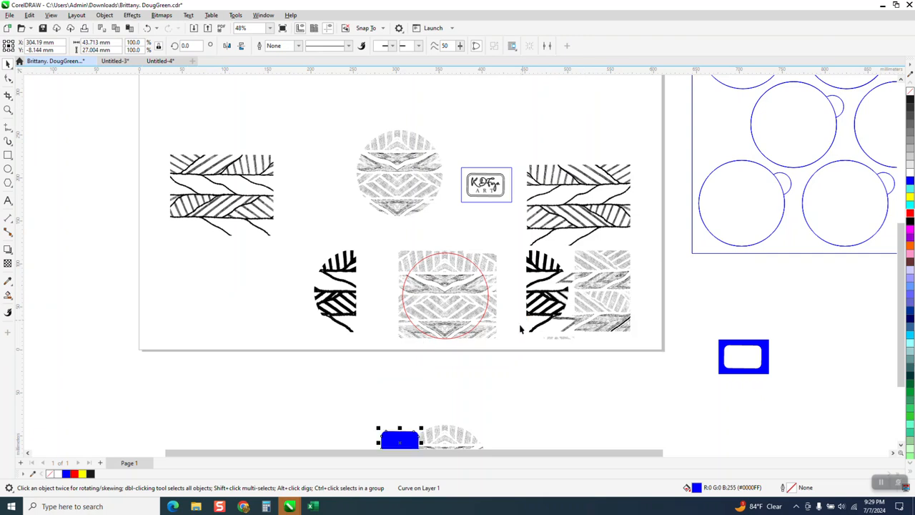
pyautogui.click(469, 330)
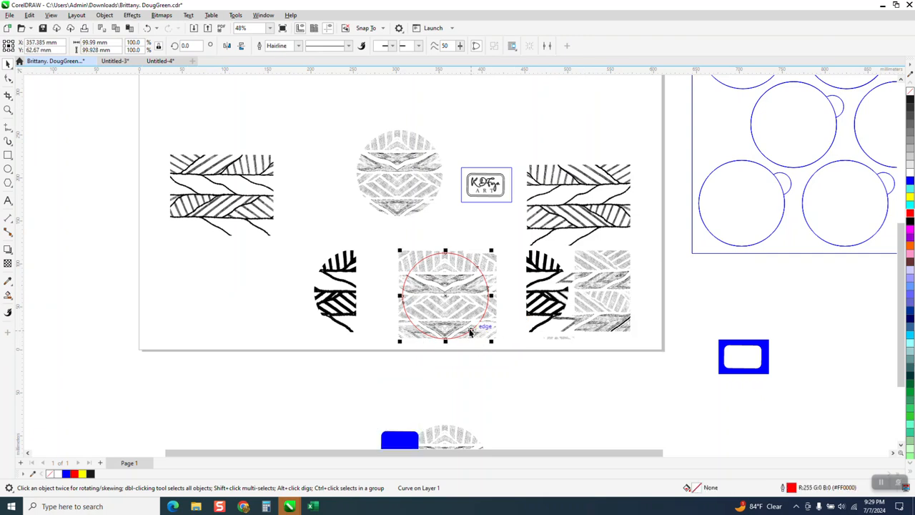
pyautogui.press('Right')
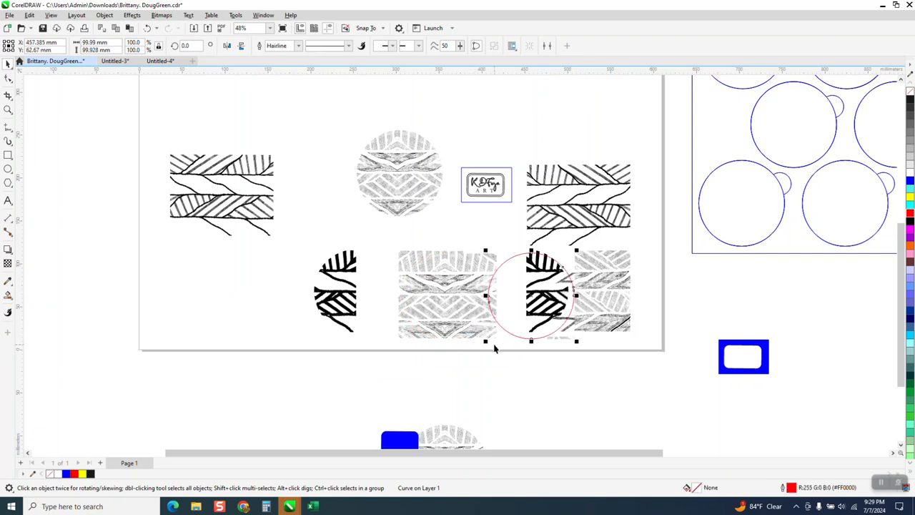
pyautogui.press('Down')
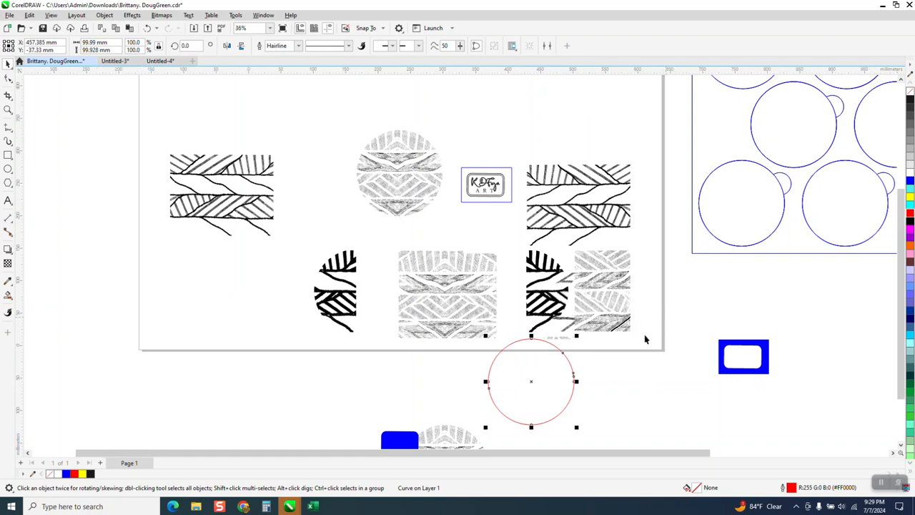
# - Place the blue rounded rectangle inside the red circle below the page, slightly below its centre
pyautogui.scroll(-1, 574, 364)
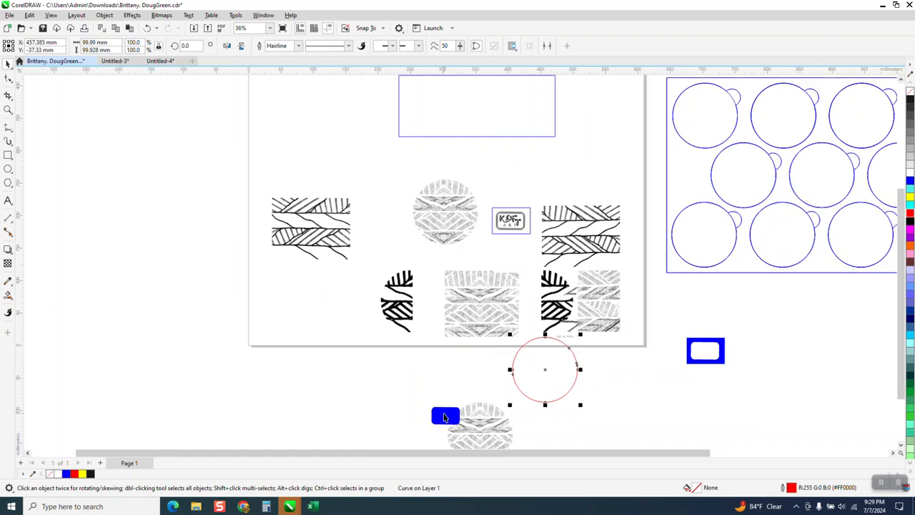
pyautogui.click(443, 413)
pyautogui.moveTo(443, 413); pyautogui.dragTo(547, 378)
# - Shift the red circle and the blue rounded rectangle inside it 100 mm right
pyautogui.click(539, 401)
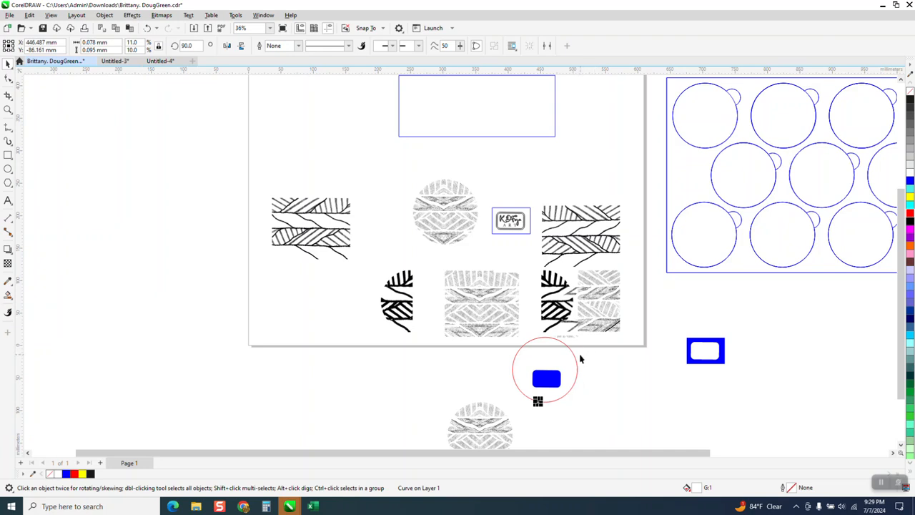
pyautogui.click(576, 361)
pyautogui.moveTo(575, 361); pyautogui.dragTo(641, 363)
pyautogui.click(556, 380)
pyautogui.moveTo(556, 380); pyautogui.dragTo(556, 441)
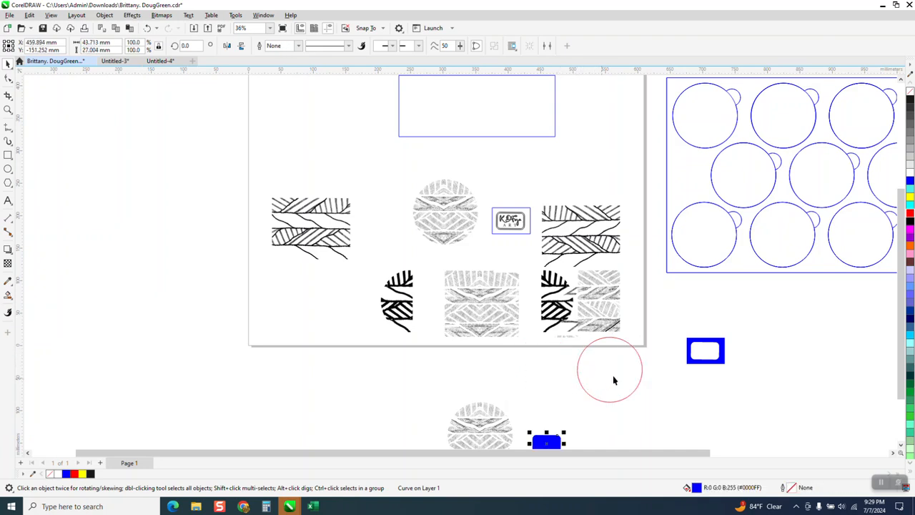
pyautogui.press('Up')
pyautogui.press('Right')
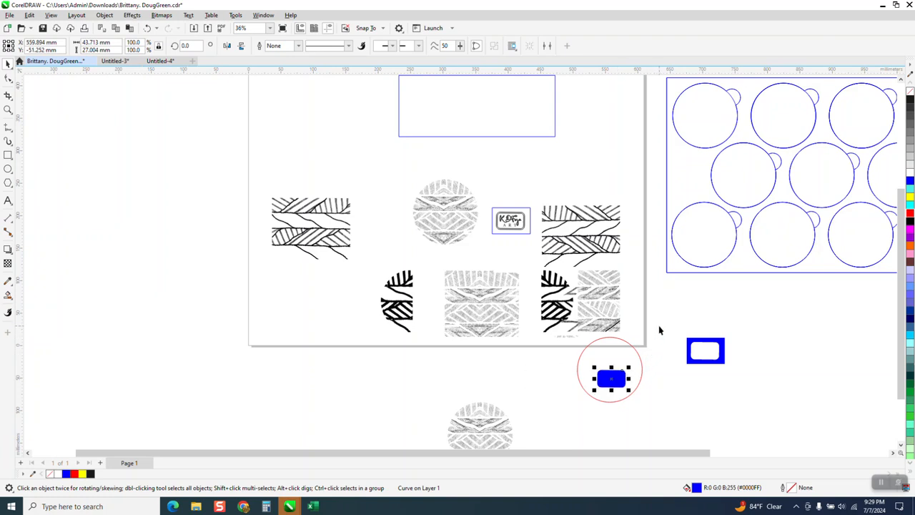
# - Select the red circle together with the blue rounded rectangle and move them 100 mm down
pyautogui.moveTo(654, 327); pyautogui.dragTo(557, 413)
pyautogui.click(620, 337)
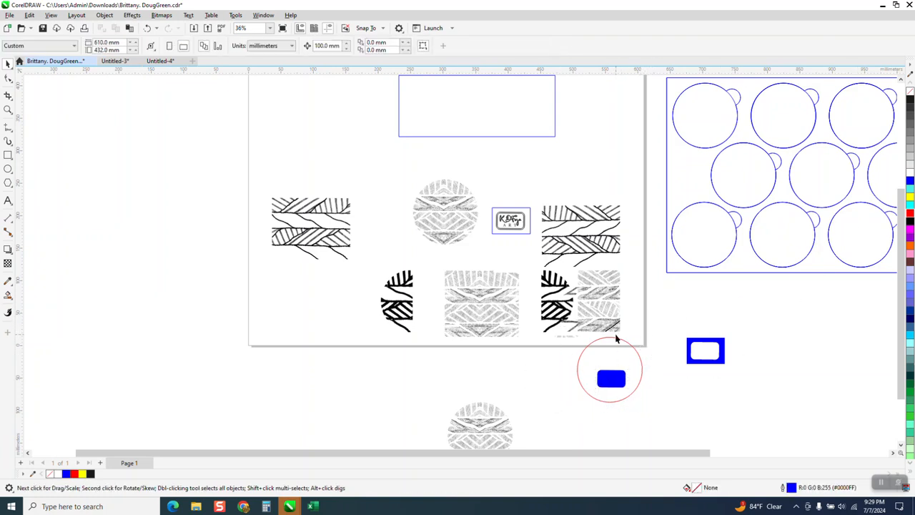
pyautogui.moveTo(641, 373); pyautogui.dragTo(579, 407)
pyautogui.press('Down')
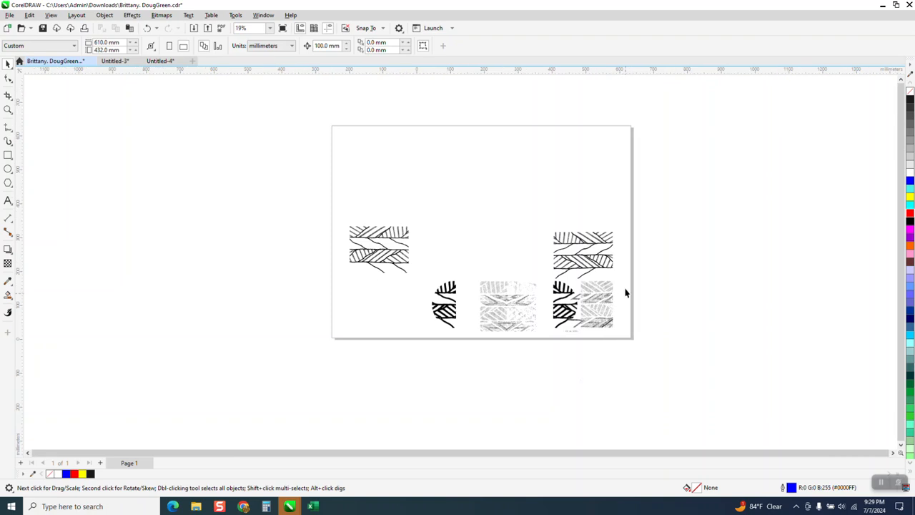
# - Centre the blue rounded rectangle horizontally in the circle's lower half, then give it no fill and a near-black outline (#1A1A1A)
pyautogui.scroll(-1, 754, 273)
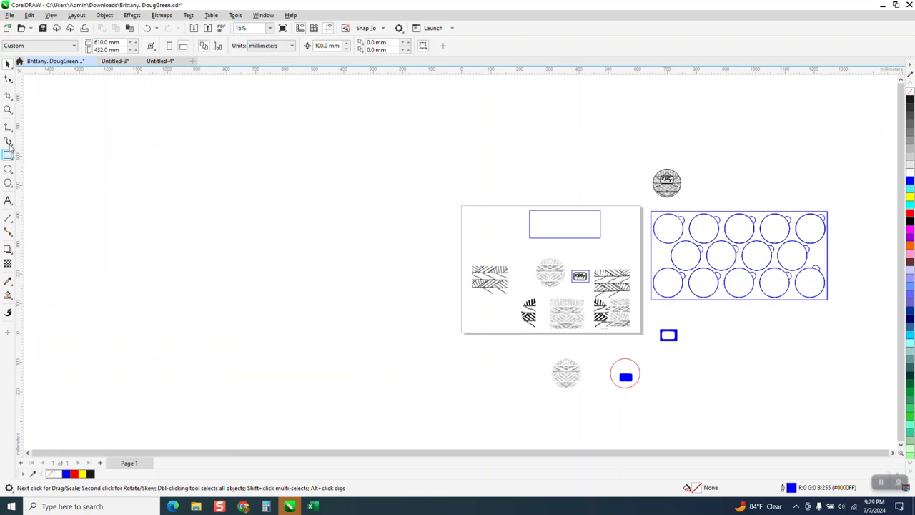
pyautogui.click(8, 109)
pyautogui.moveTo(611, 358); pyautogui.dragTo(694, 411)
pyautogui.click(8, 64)
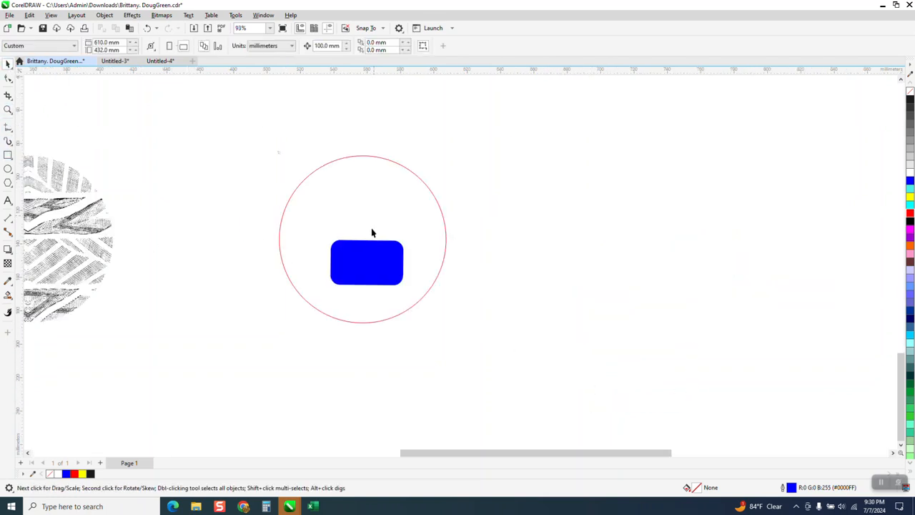
pyautogui.moveTo(368, 255); pyautogui.dragTo(363, 257)
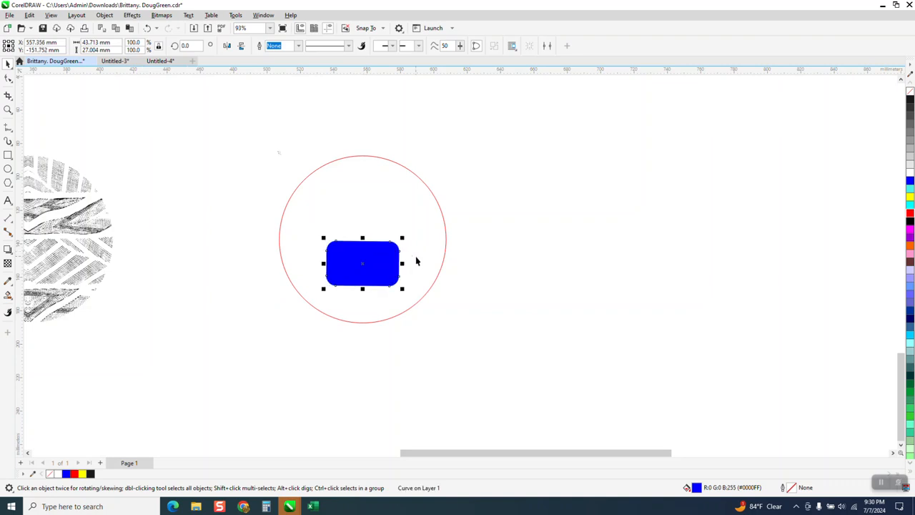
pyautogui.click(910, 93)
pyautogui.rightClick(910, 100)
# - Create a Smart Fill shape from the area between circle and rounded rectangle, placed 100 mm right, with no fill and a red outline
pyautogui.click(8, 296)
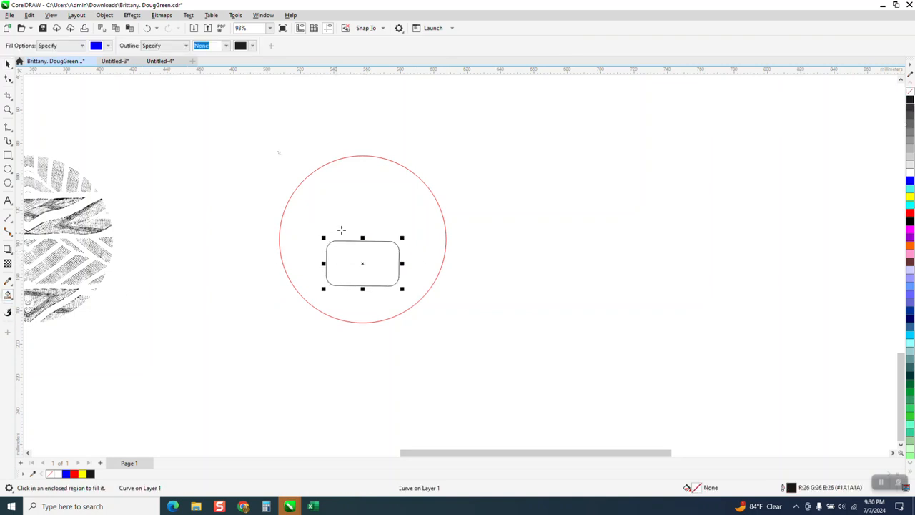
pyautogui.click(349, 225)
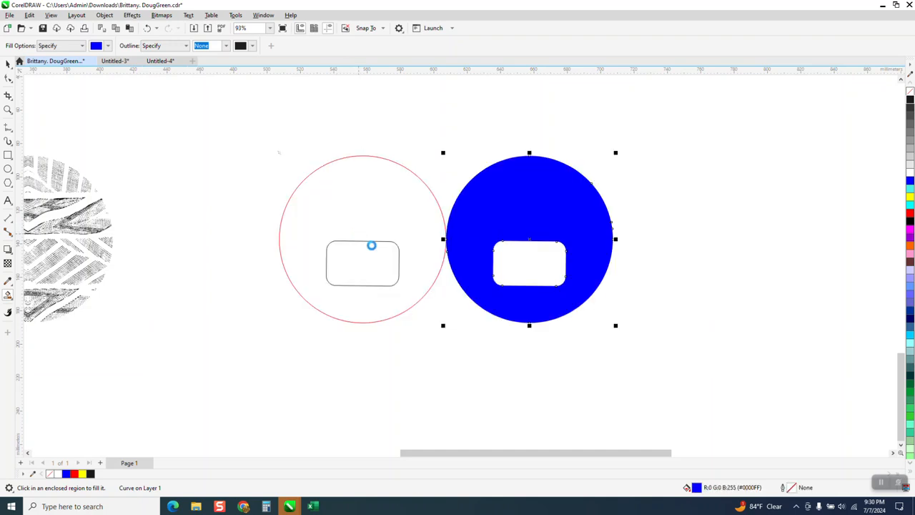
pyautogui.click(909, 91)
pyautogui.rightClick(910, 216)
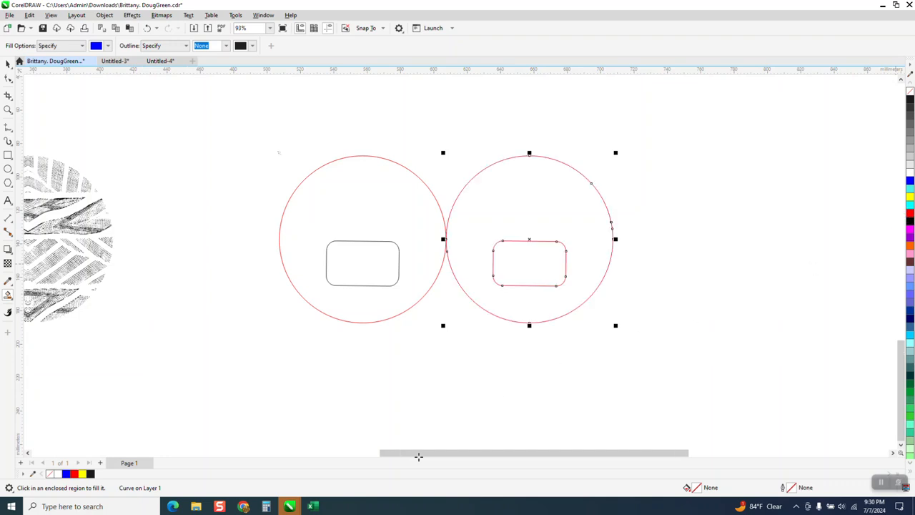
# - Move the red circle with the rounded cut-out onto the square hatch pattern on the page, fitting it within the pattern's edges
pyautogui.scroll(-2, 585, 353)
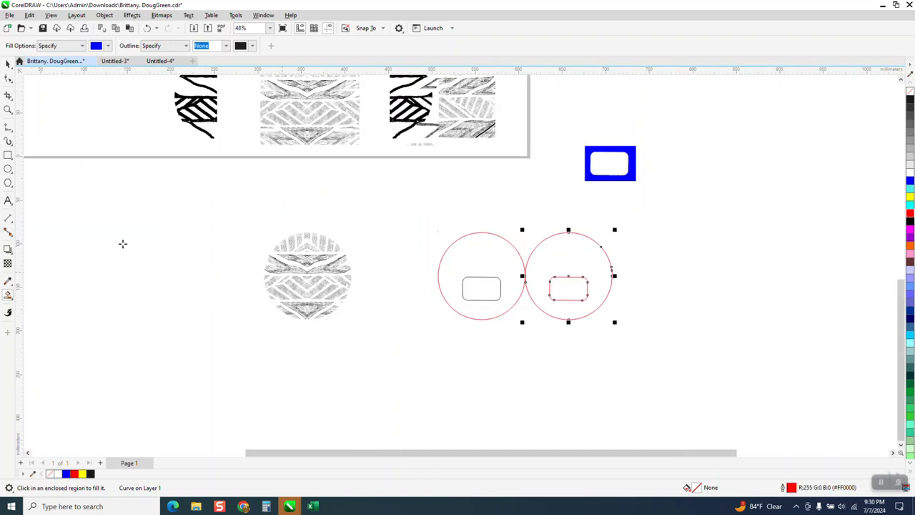
pyautogui.click(8, 64)
pyautogui.moveTo(576, 251); pyautogui.dragTo(320, 79)
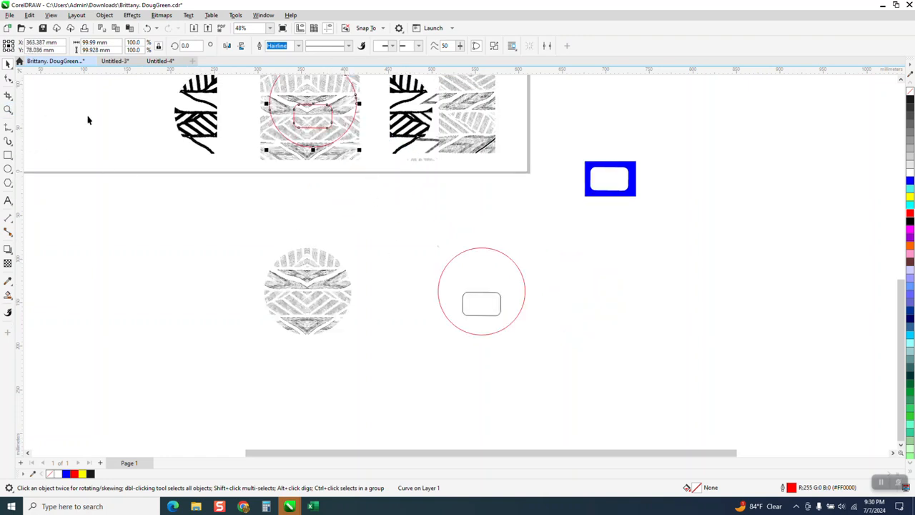
pyautogui.scroll(-1, 363, 243)
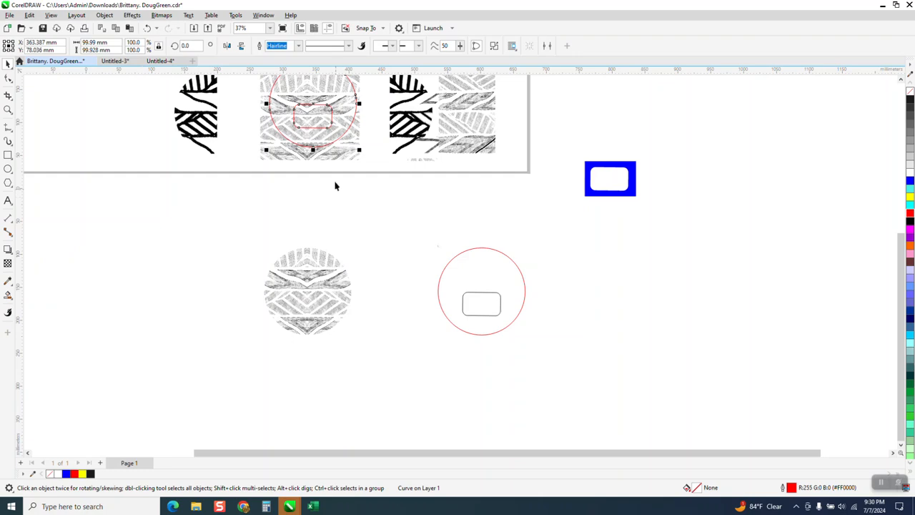
pyautogui.click(8, 110)
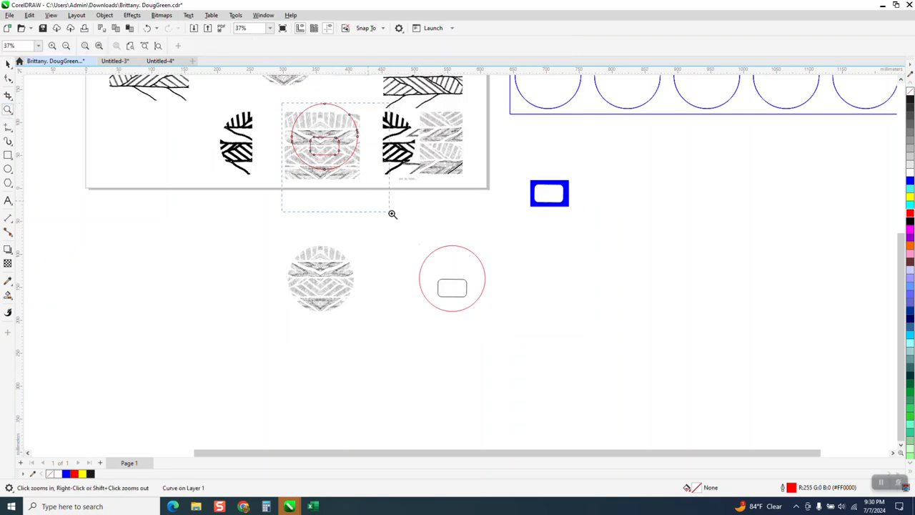
pyautogui.moveTo(282, 104); pyautogui.dragTo(391, 214)
pyautogui.press('space')
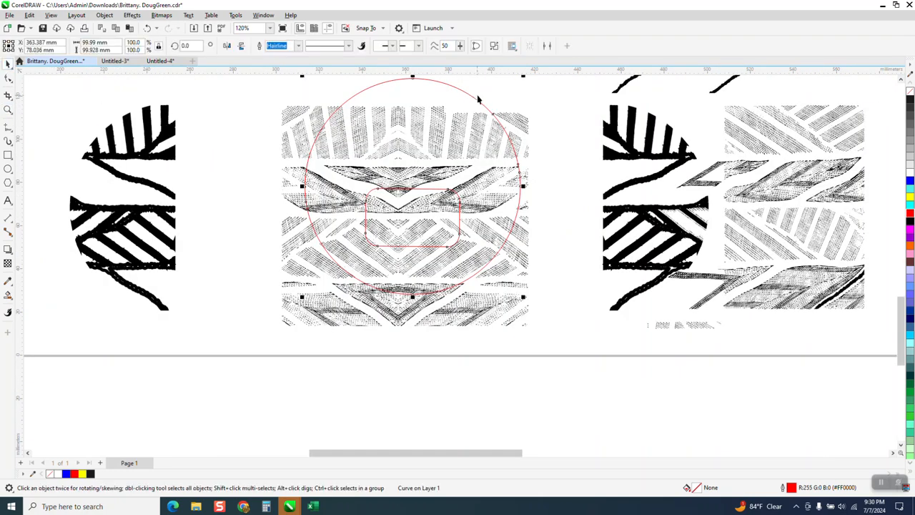
pyautogui.moveTo(474, 101); pyautogui.dragTo(474, 133)
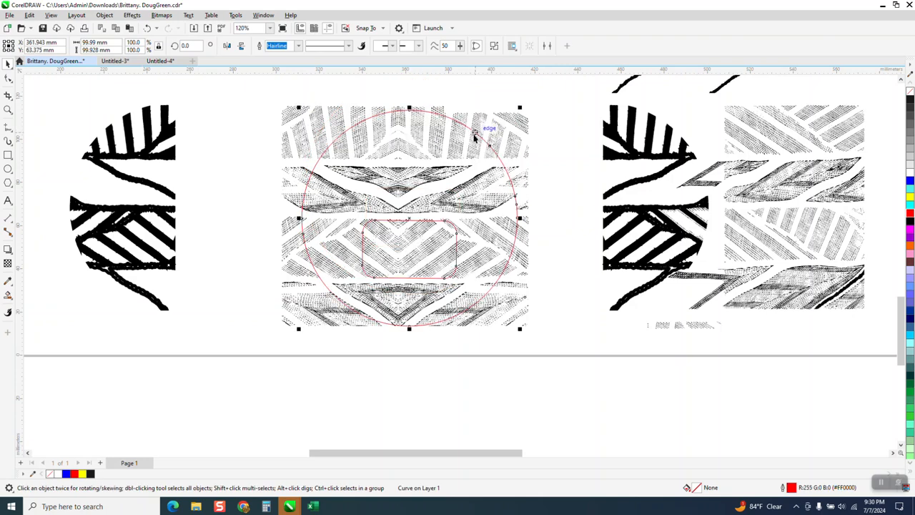
# - Intersect the square hatch pattern with the red cut-out circle, and move the resulting piece 100 mm down and 100 mm right
pyautogui.moveTo(259, 90); pyautogui.dragTo(562, 331)
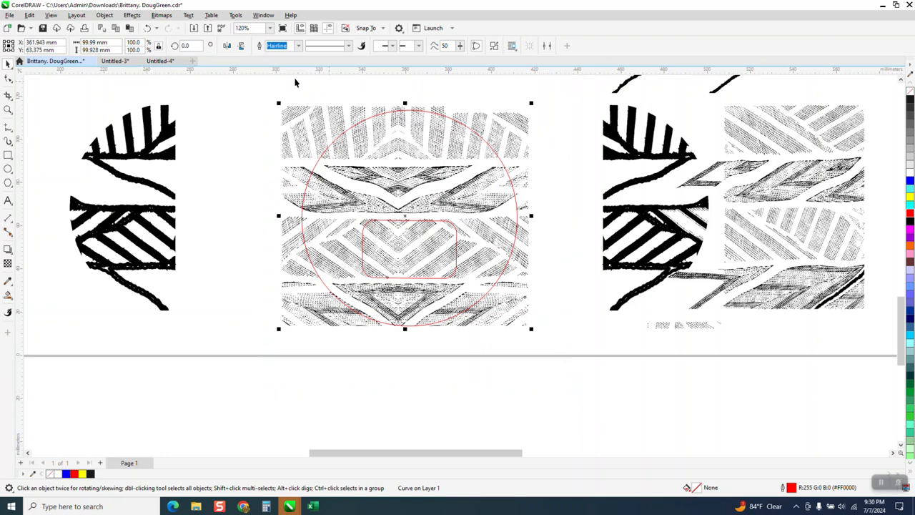
pyautogui.click(308, 45)
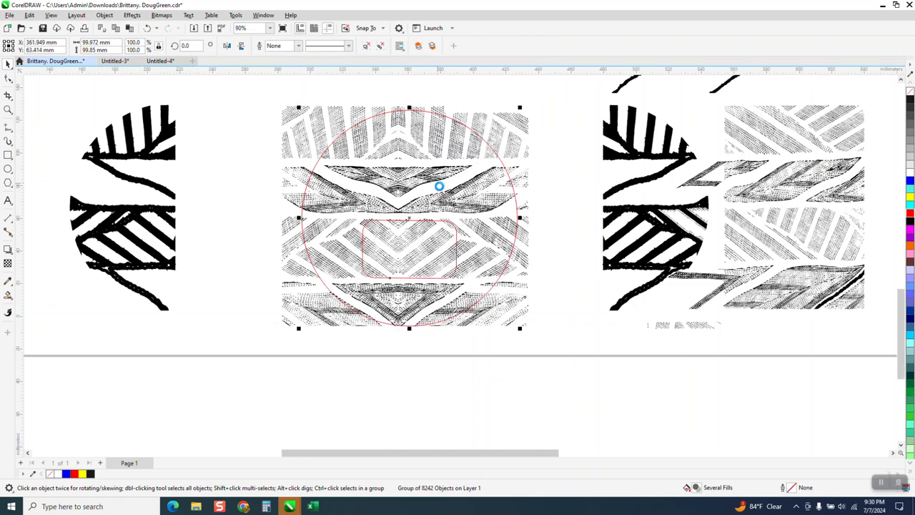
pyautogui.scroll(-1, 436, 160)
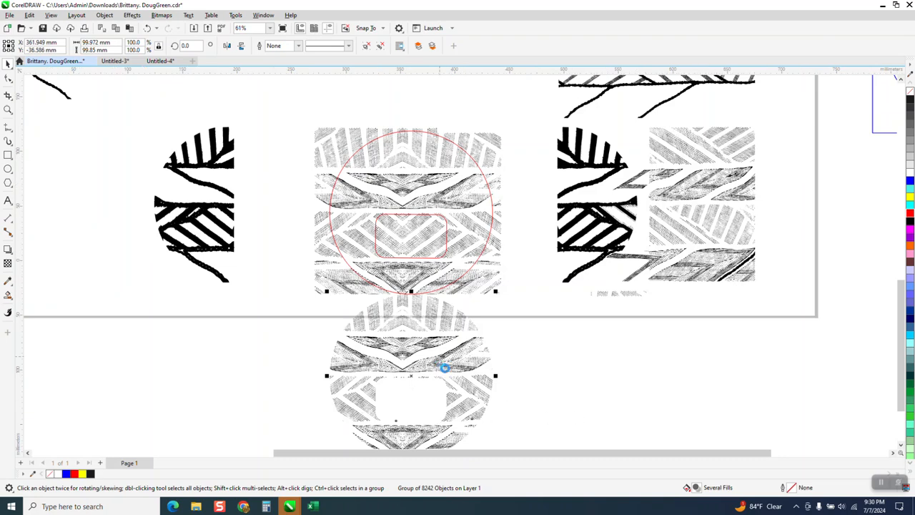
pyautogui.scroll(-1, 443, 388)
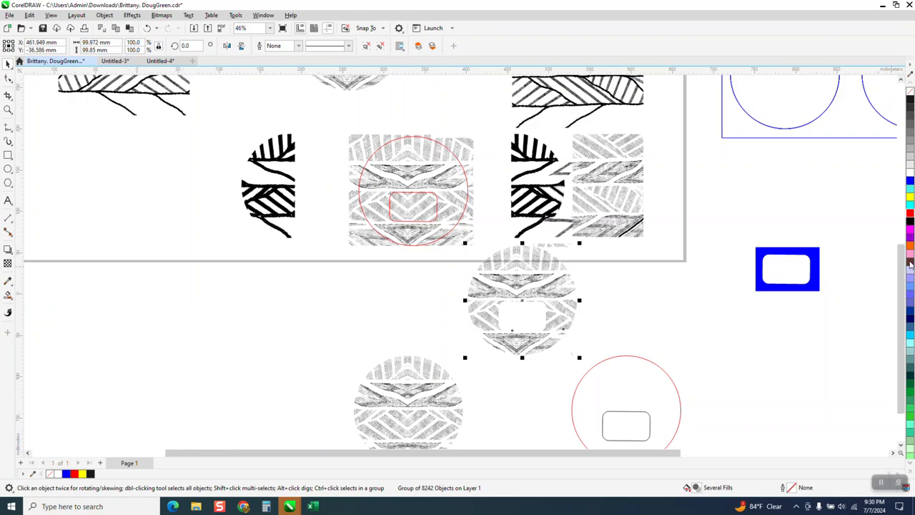
pyautogui.scroll(-1, 512, 214)
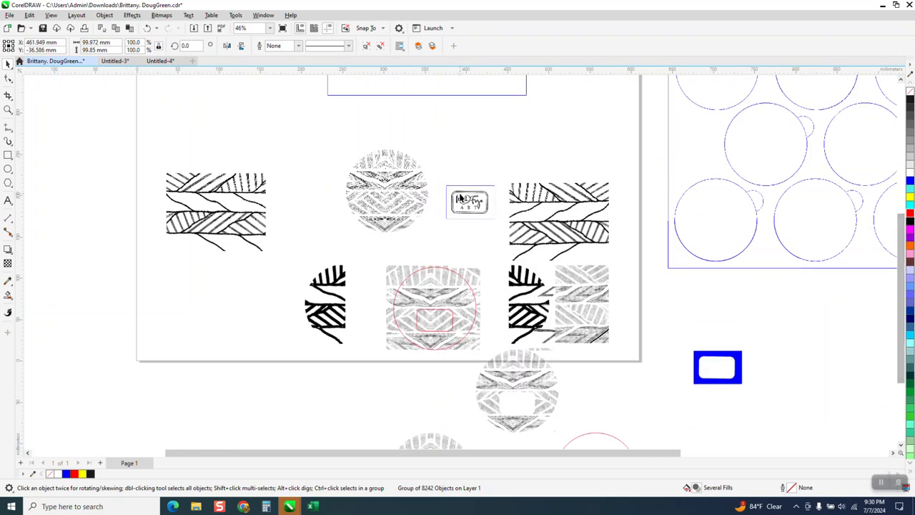
# - Delete the rectangle around the framed logo and move the logo into the rounded opening of the circular hatch pattern
pyautogui.click(458, 186)
pyautogui.click(449, 179)
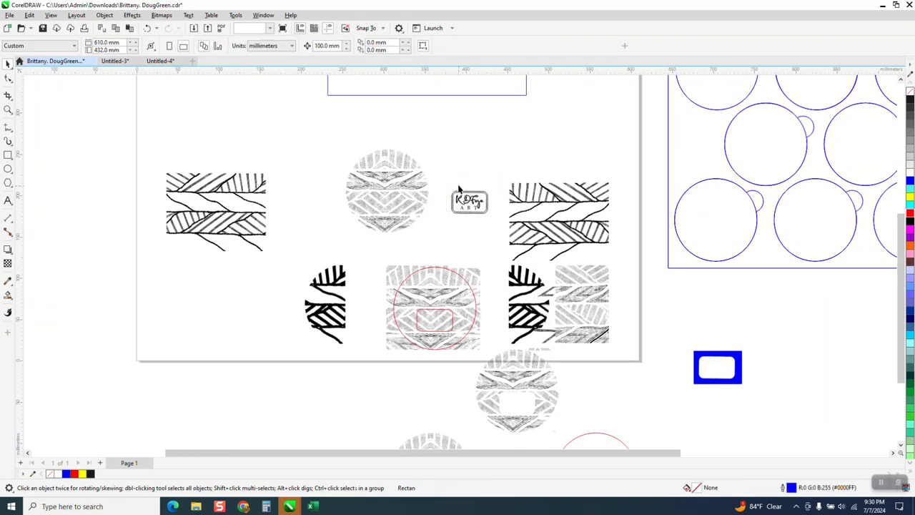
pyautogui.click(468, 201)
pyautogui.moveTo(468, 202); pyautogui.dragTo(531, 395)
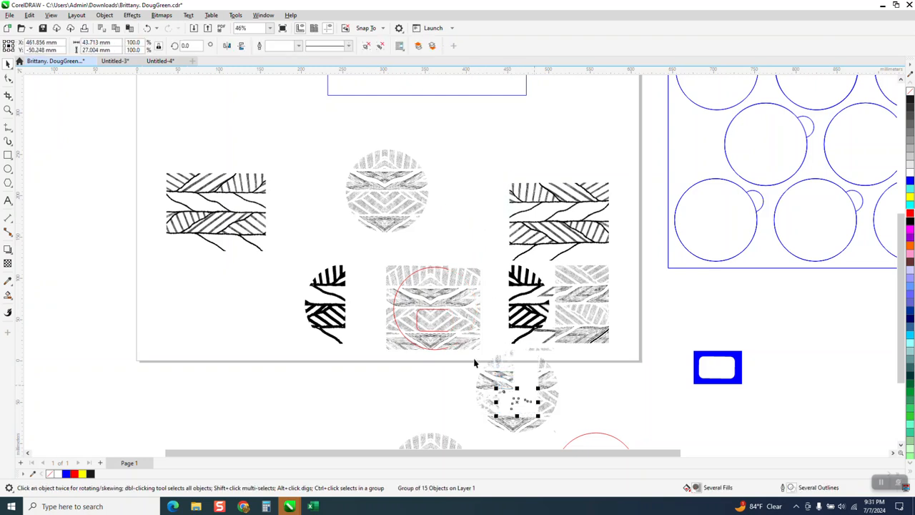
# - Shift the framed logo about 2.25 mm straight down within the rounded opening
pyautogui.click(8, 109)
pyautogui.moveTo(581, 445); pyautogui.dragTo(580, 443)
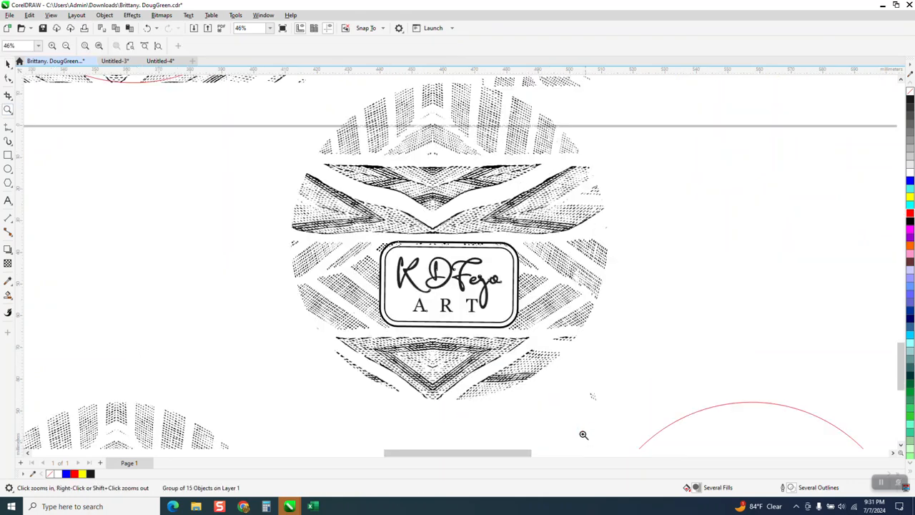
pyautogui.click(9, 64)
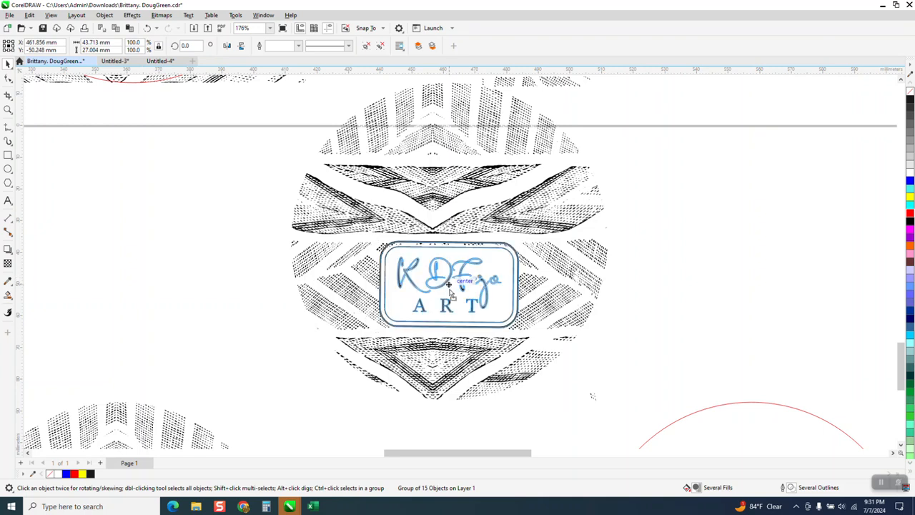
pyautogui.moveTo(450, 297); pyautogui.dragTo(450, 303)
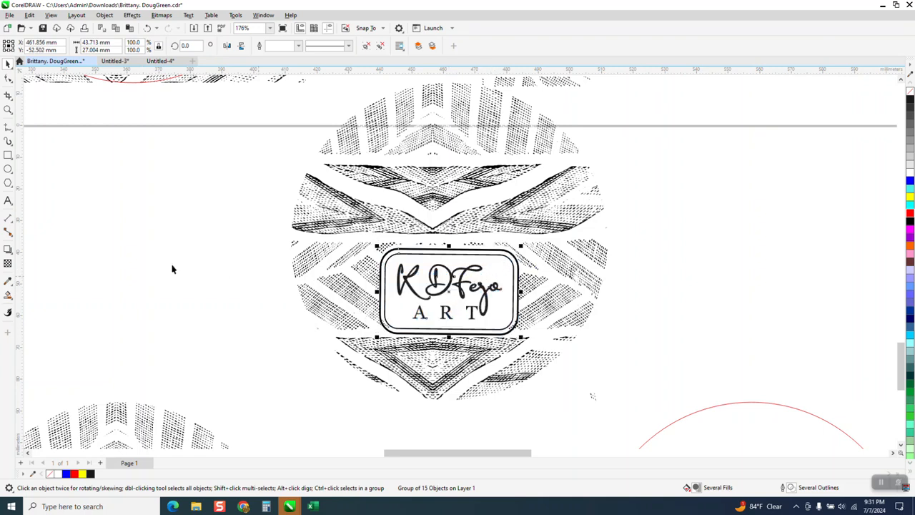
# - Draw a rectangle about 136.5 by 95.75 mm over the circular logo design and fill it yellow (#FFFF00)
pyautogui.click(8, 155)
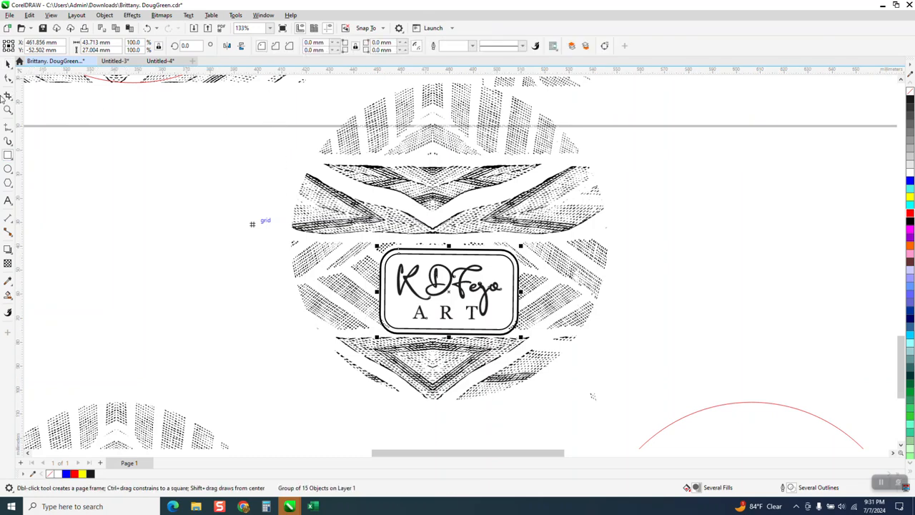
pyautogui.scroll(-1, 273, 228)
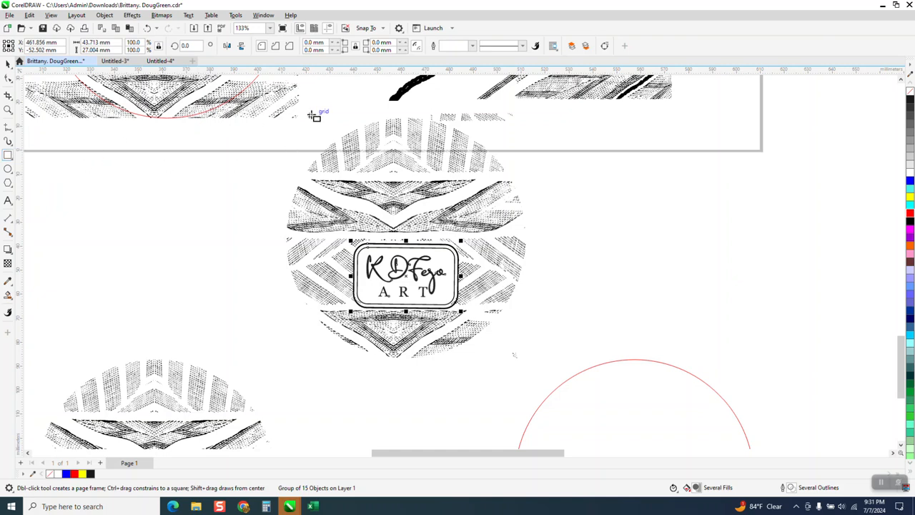
pyautogui.moveTo(241, 128); pyautogui.dragTo(567, 356)
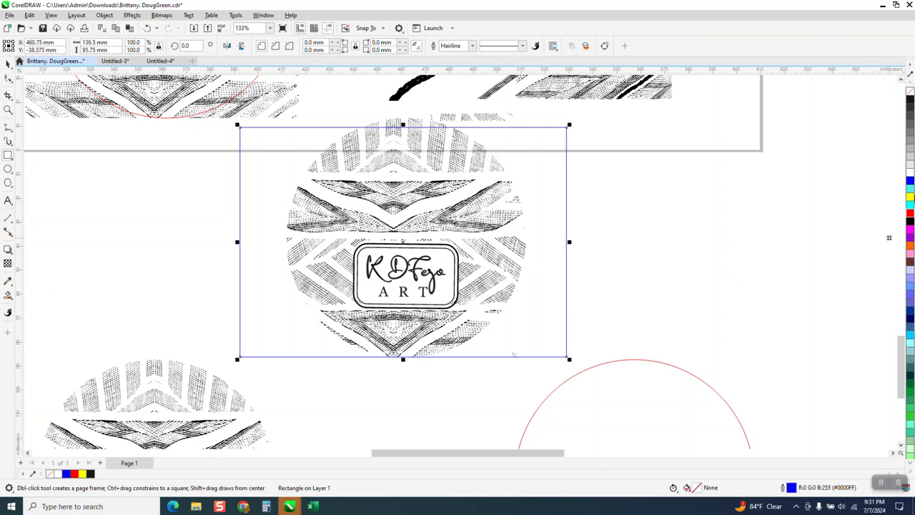
pyautogui.click(909, 199)
# - Send the yellow rectangle to the back of the page and inspect the hatch left of the logo against it
pyautogui.click(105, 15)
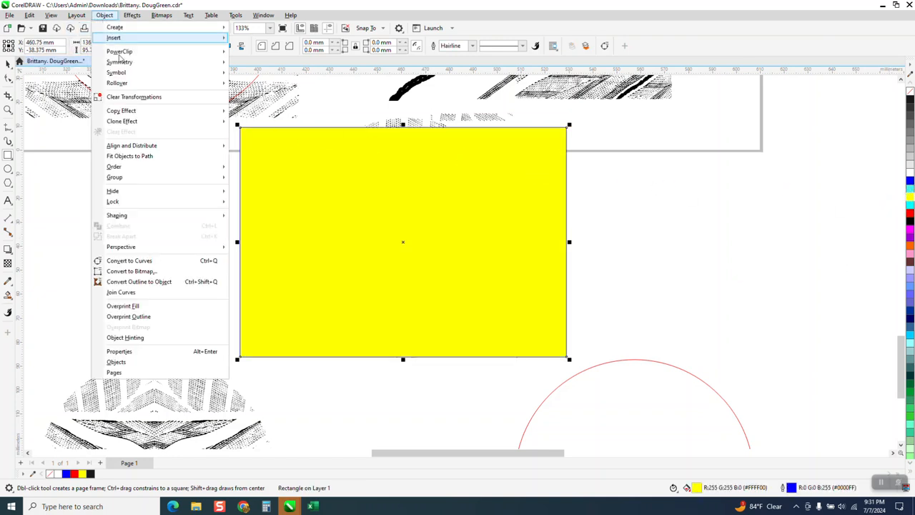
pyautogui.moveTo(123, 170)
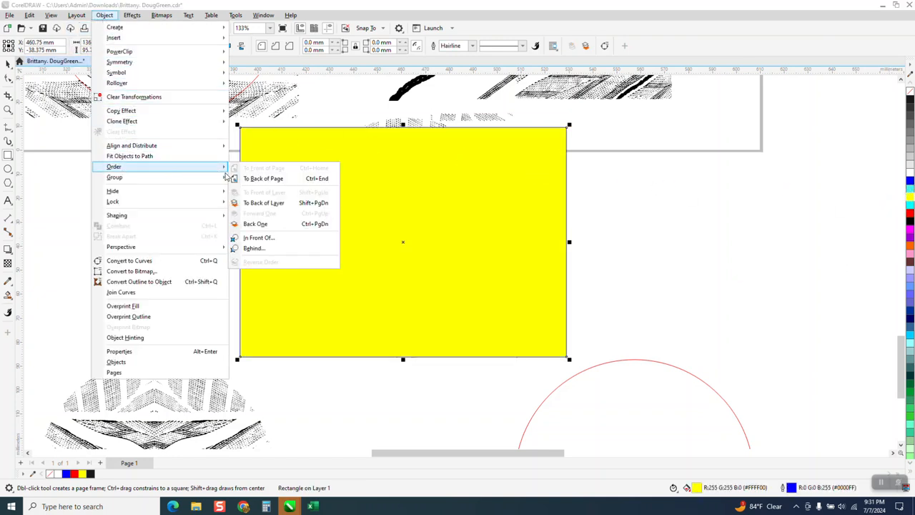
pyautogui.click(250, 178)
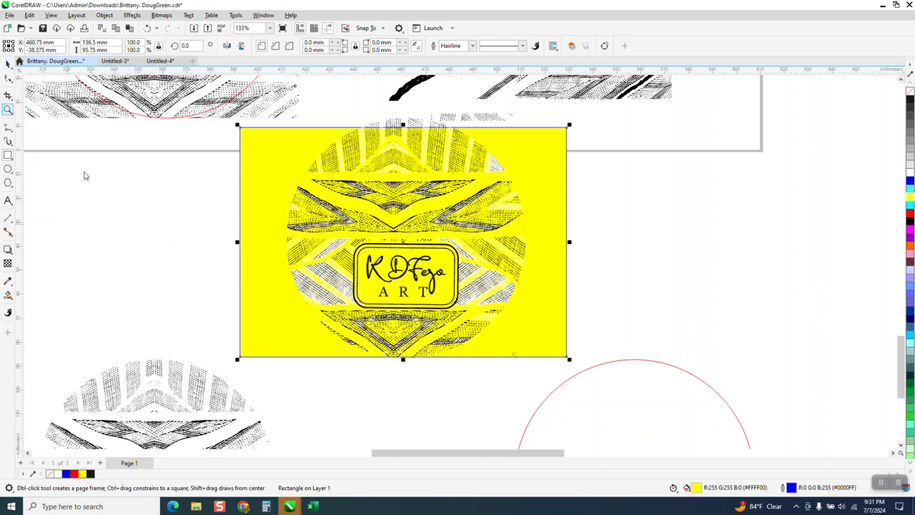
pyautogui.click(146, 221)
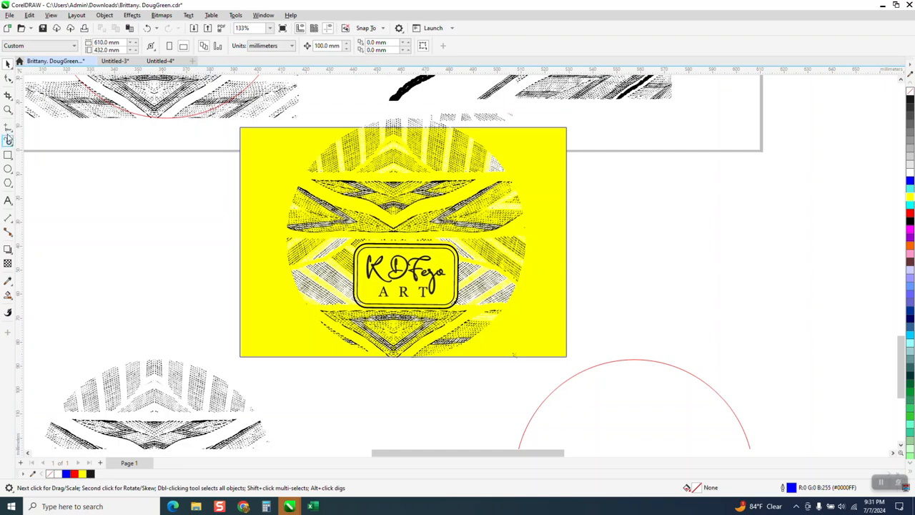
pyautogui.click(8, 109)
pyautogui.moveTo(286, 244); pyautogui.dragTo(386, 319)
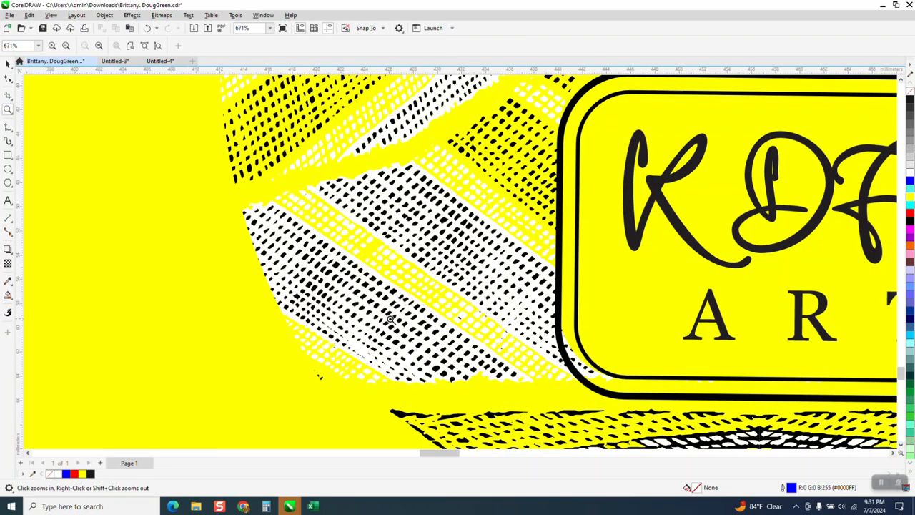
pyautogui.scroll(-2, 254, 258)
pyautogui.scroll(-3, 248, 253)
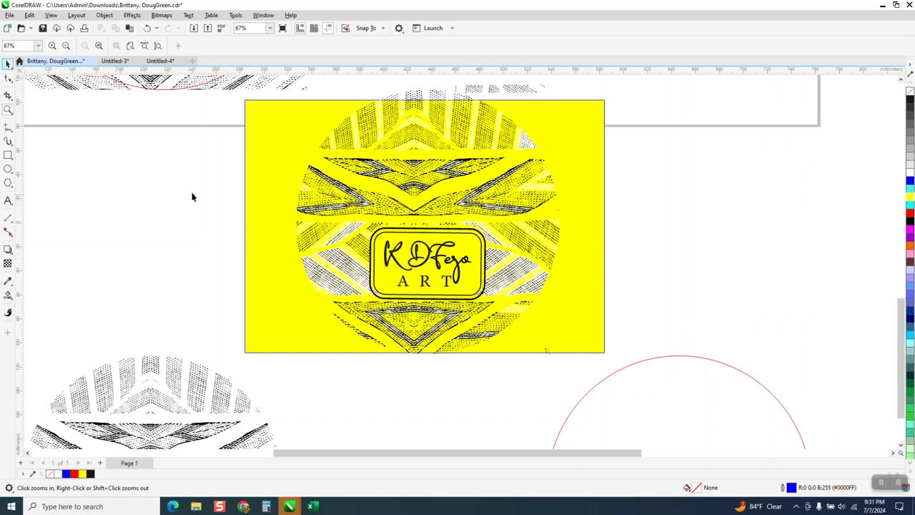
# - Place the yellow rectangle behind the lower circular hatch pattern for comparison, and return it behind the logo design
pyautogui.press('space')
pyautogui.scroll(-2, 274, 286)
pyautogui.moveTo(275, 265); pyautogui.dragTo(252, 350)
pyautogui.moveTo(385, 296); pyautogui.dragTo(299, 422)
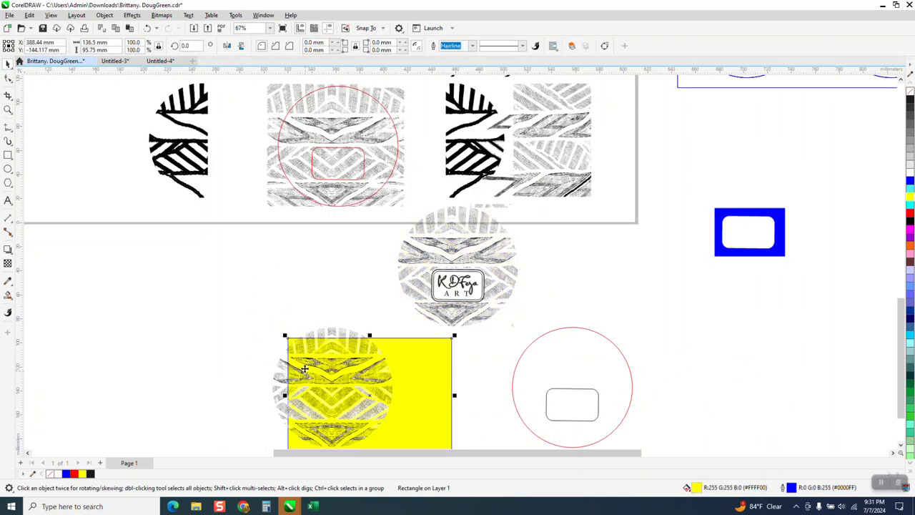
pyautogui.moveTo(410, 382); pyautogui.dragTo(488, 254)
# - Examine the hatch areas right of the framed logo against the yellow backing for filled or see-through gaps
pyautogui.click(7, 110)
pyautogui.moveTo(399, 257); pyautogui.dragTo(548, 348)
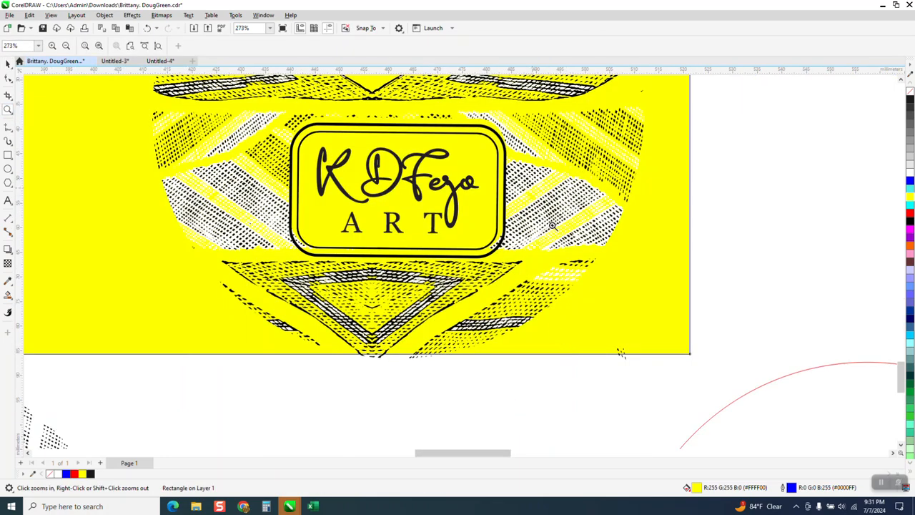
pyautogui.moveTo(552, 225); pyautogui.dragTo(620, 249)
pyautogui.scroll(-2, 453, 223)
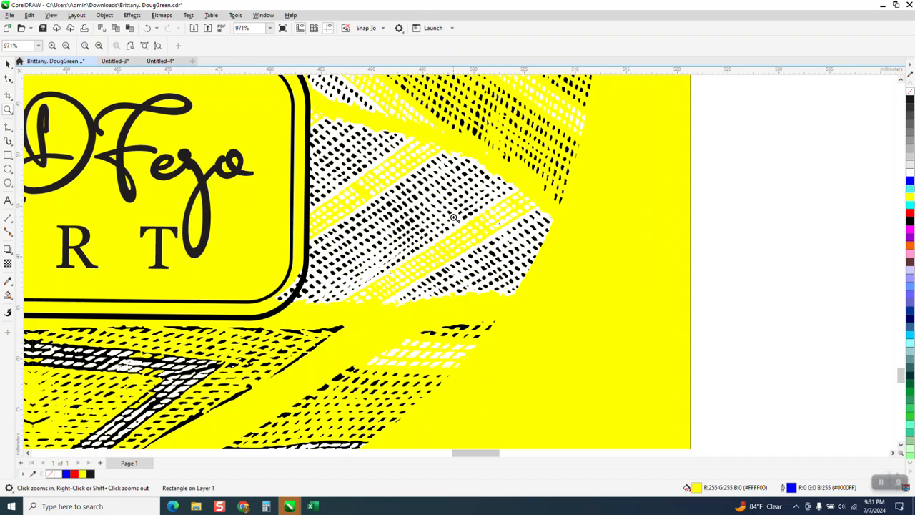
pyautogui.scroll(-3, 453, 217)
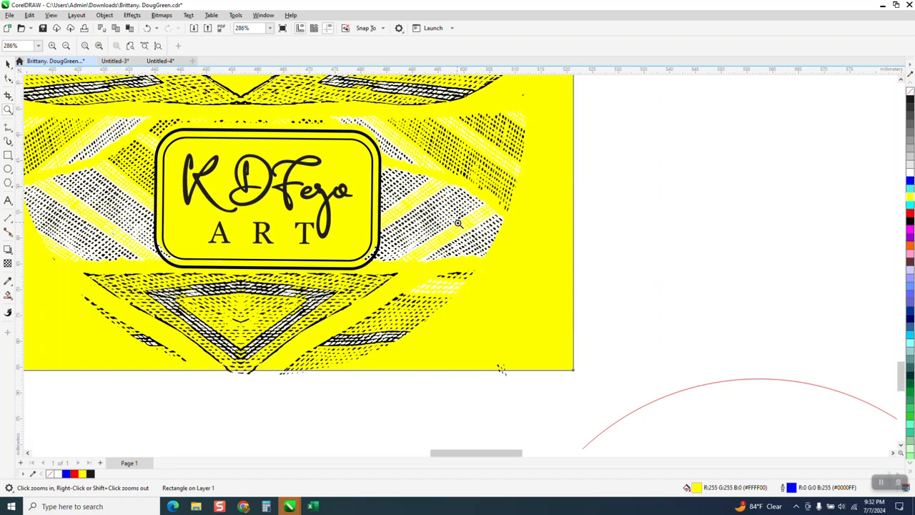
pyautogui.scroll(-4, 461, 227)
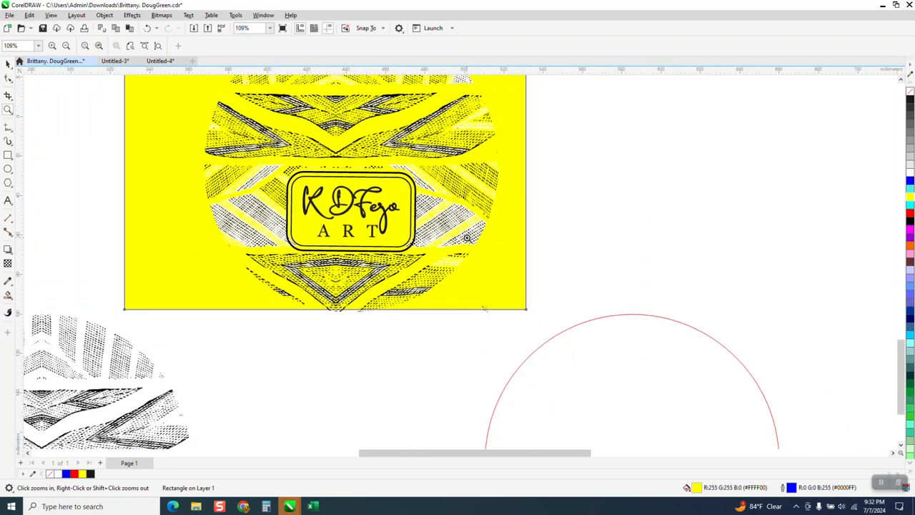